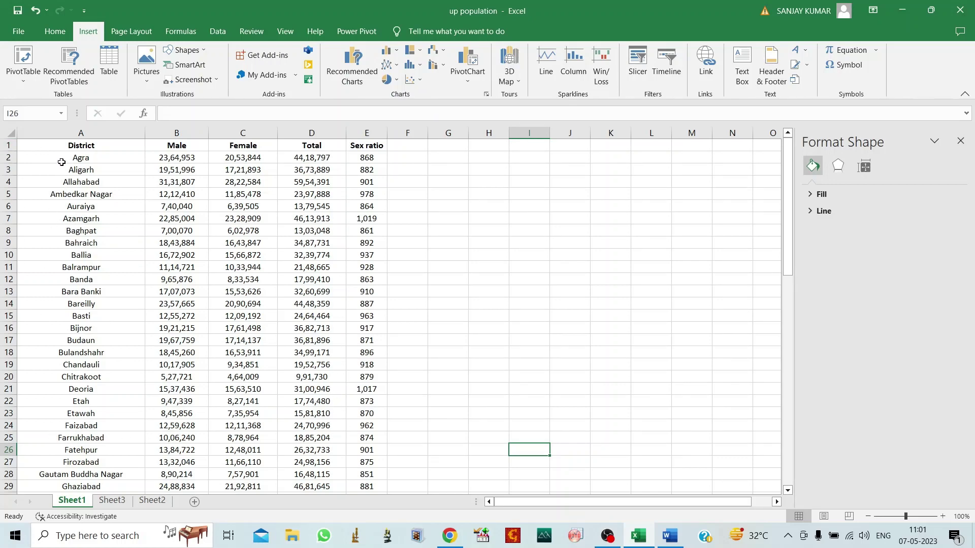
Step: Select the district names and Male, Female, Total figures in A2:D21 and show the scatter chart types
drag(61, 162, 305, 241)
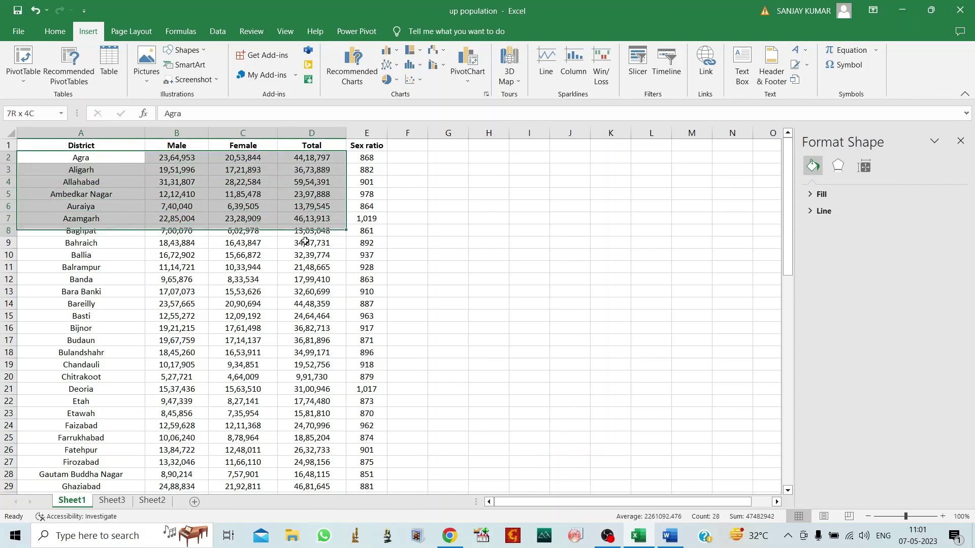
drag(305, 241, 301, 389)
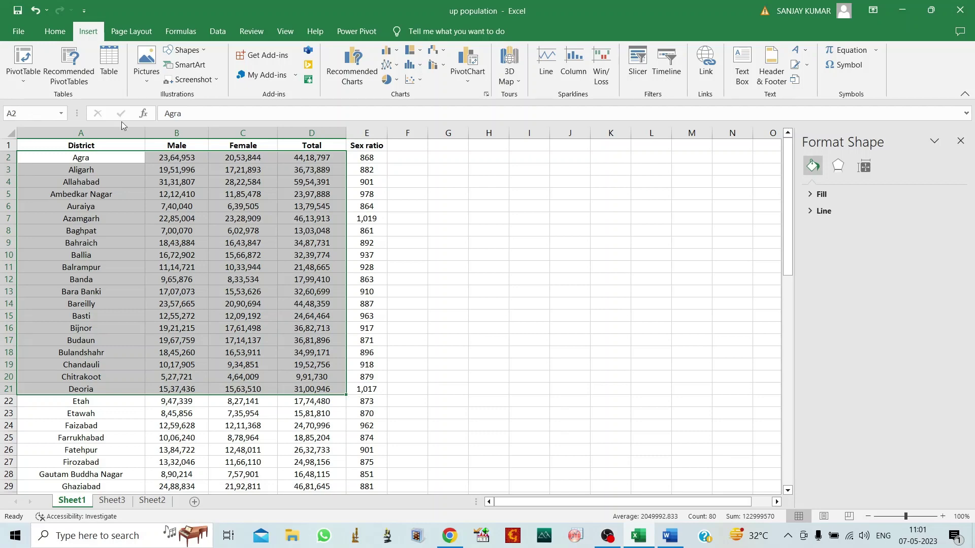
click(55, 31)
click(87, 34)
click(418, 78)
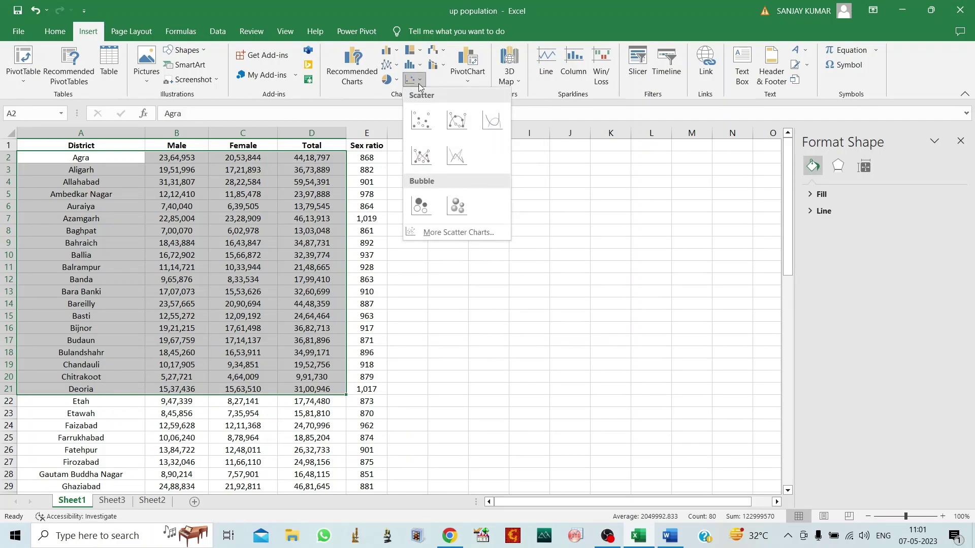
Step: Insert a plain scatter chart of the selection and position it beside the district table
click(418, 120)
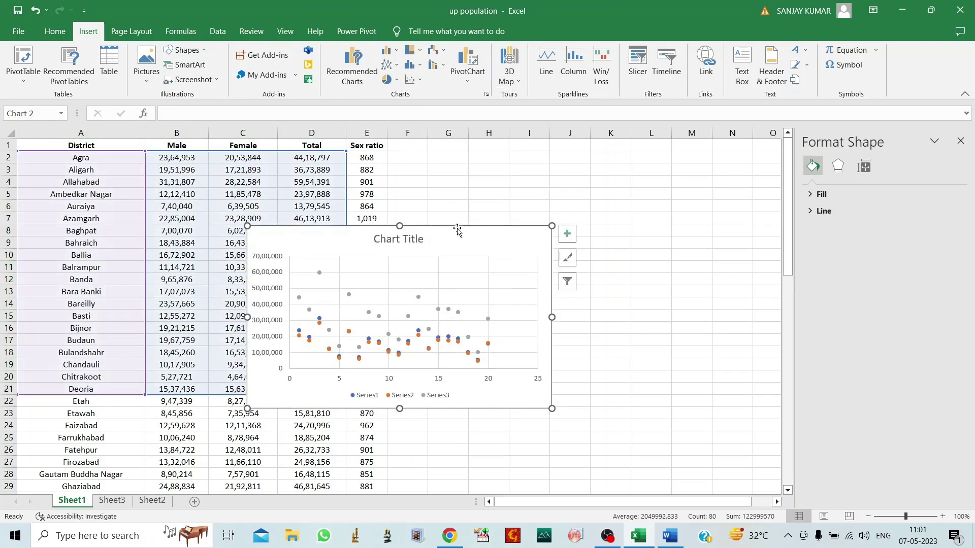
drag(449, 227, 608, 206)
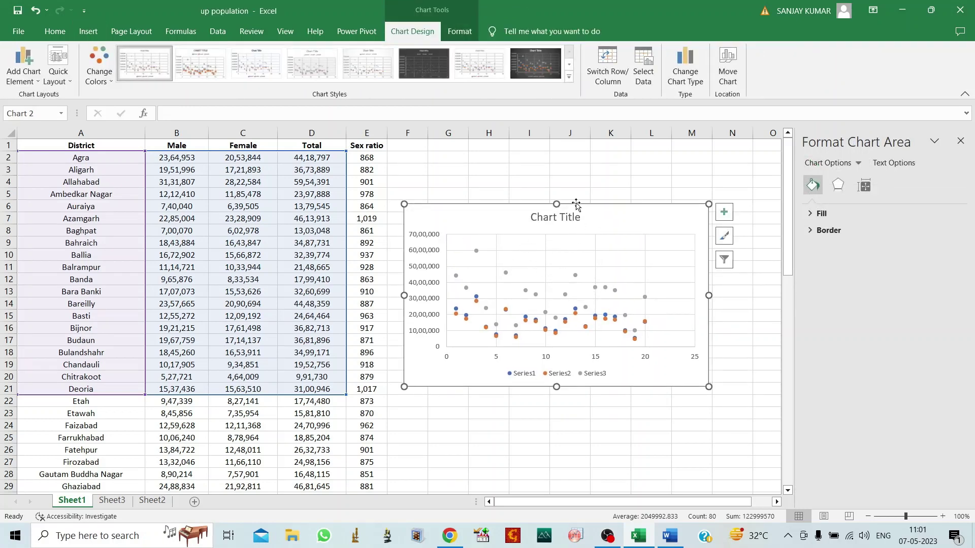
drag(576, 235, 583, 234)
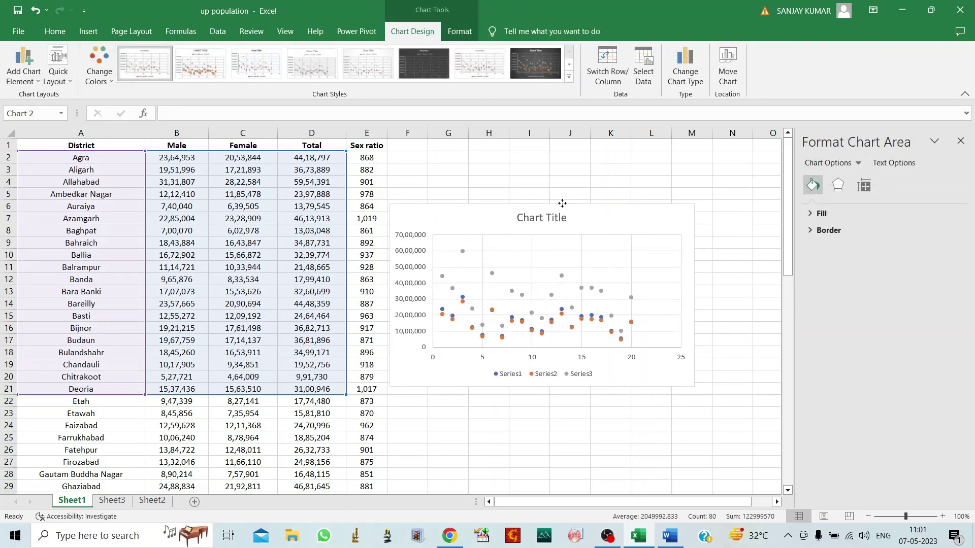
click(433, 238)
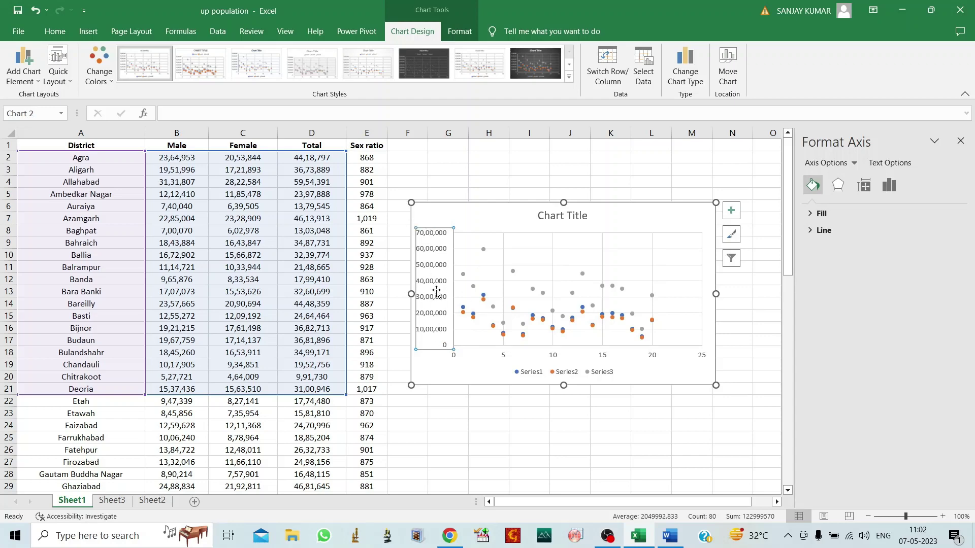
Step: Format the vertical axis labels as bold, black, 10-point Times New Roman
click(55, 31)
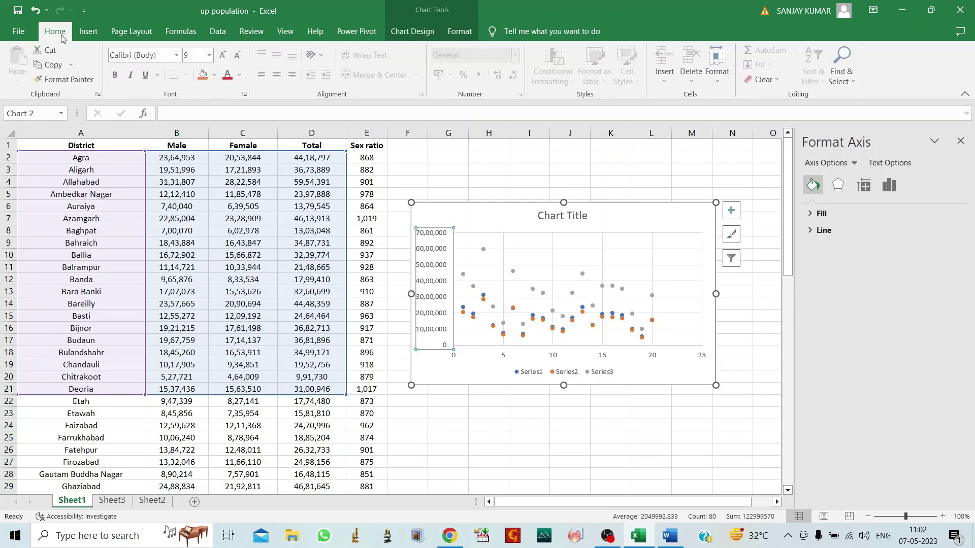
click(177, 55)
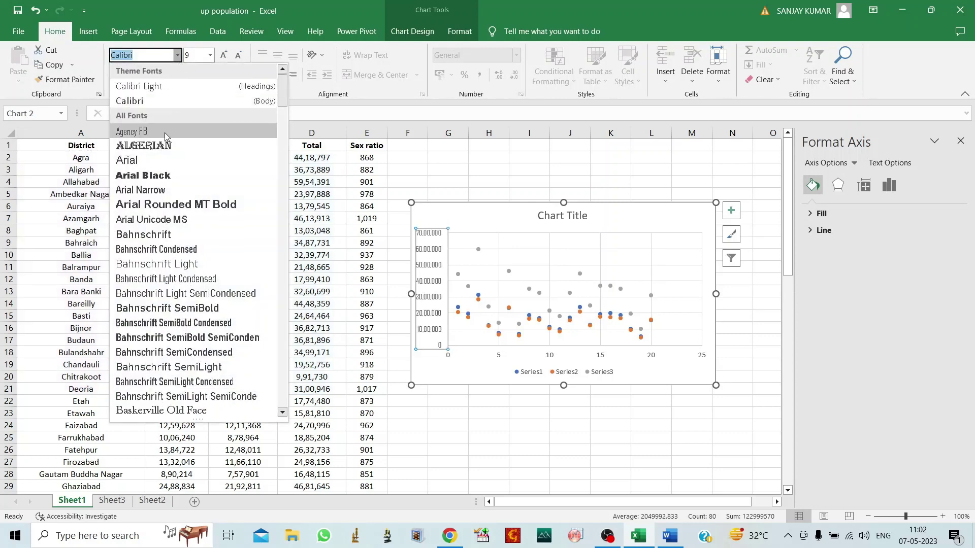
text(Times New Roman)
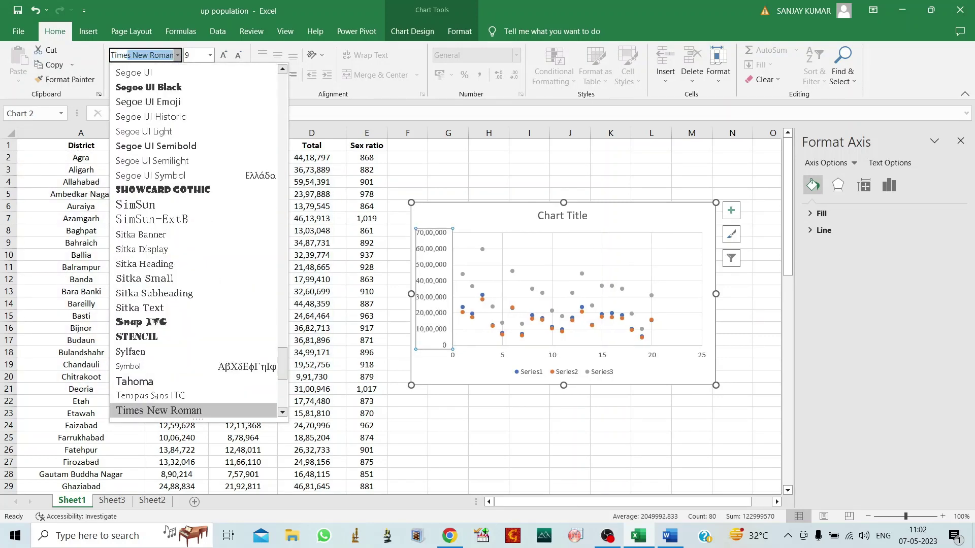
key(Return)
click(116, 75)
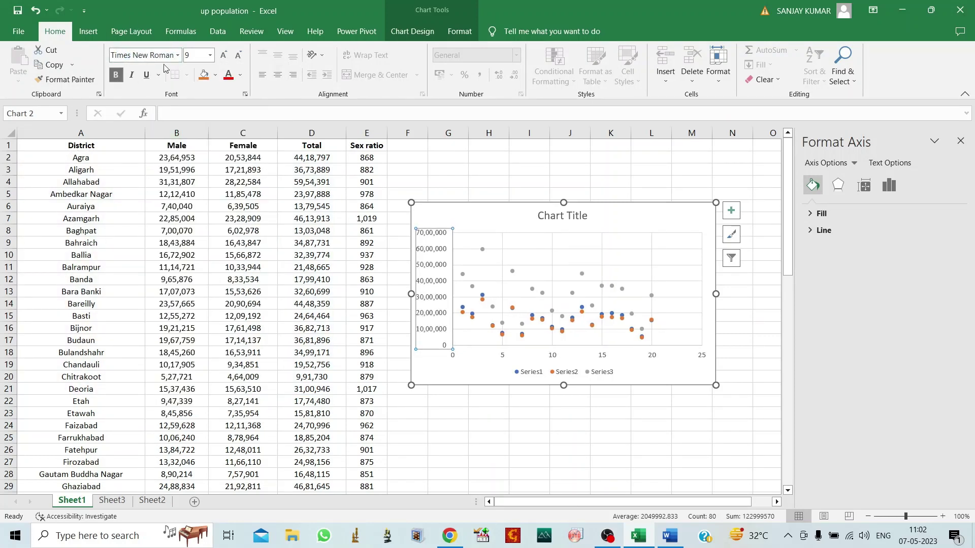
click(223, 55)
click(240, 75)
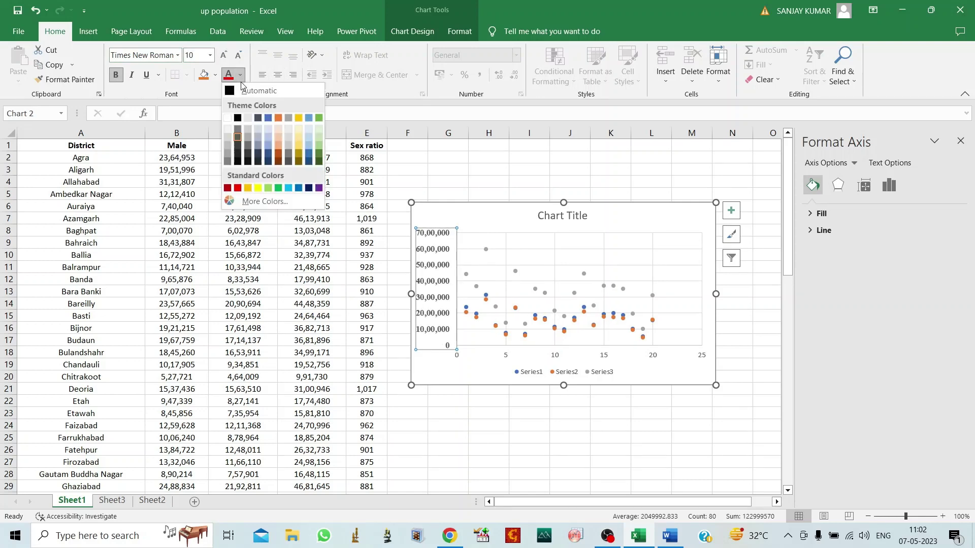
click(240, 118)
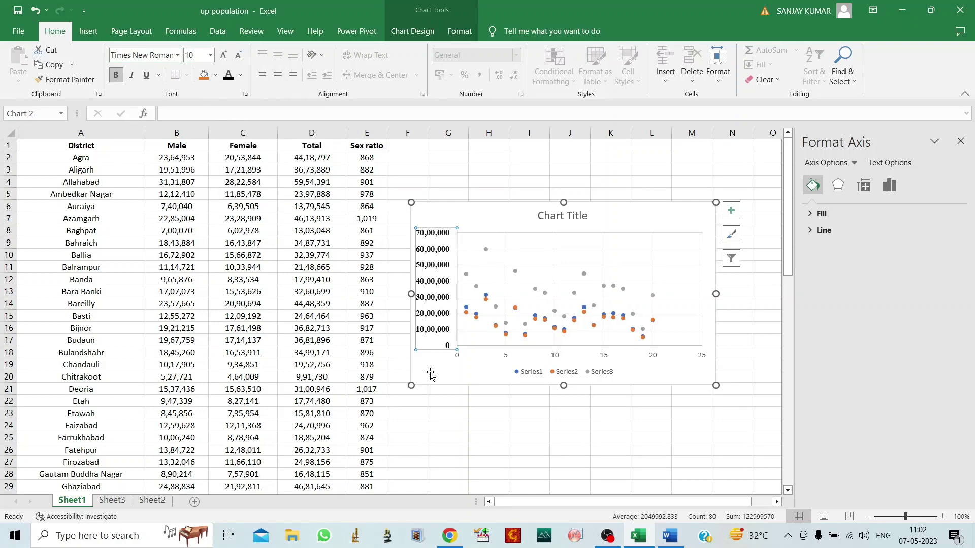
Step: Make the legend text bold 10-point Times New Roman
click(537, 373)
click(177, 55)
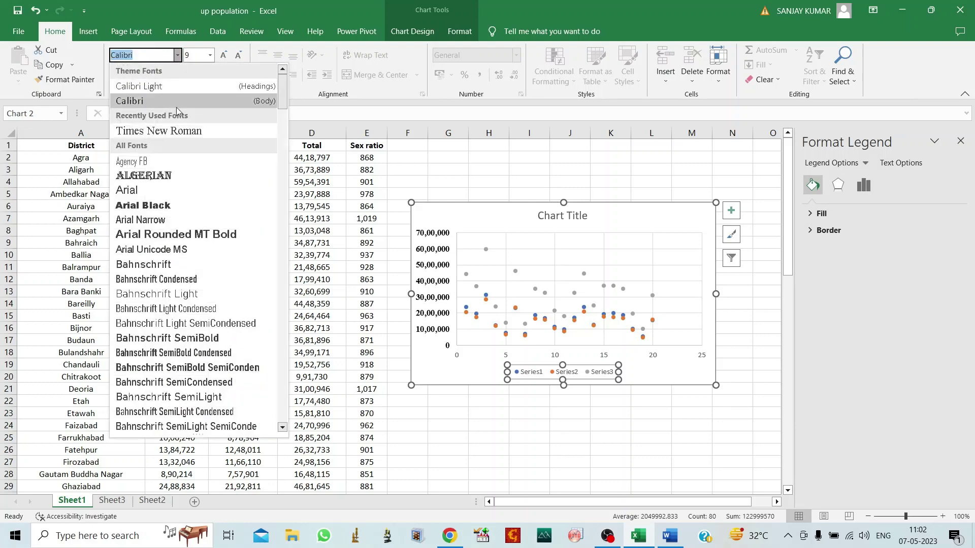
click(159, 131)
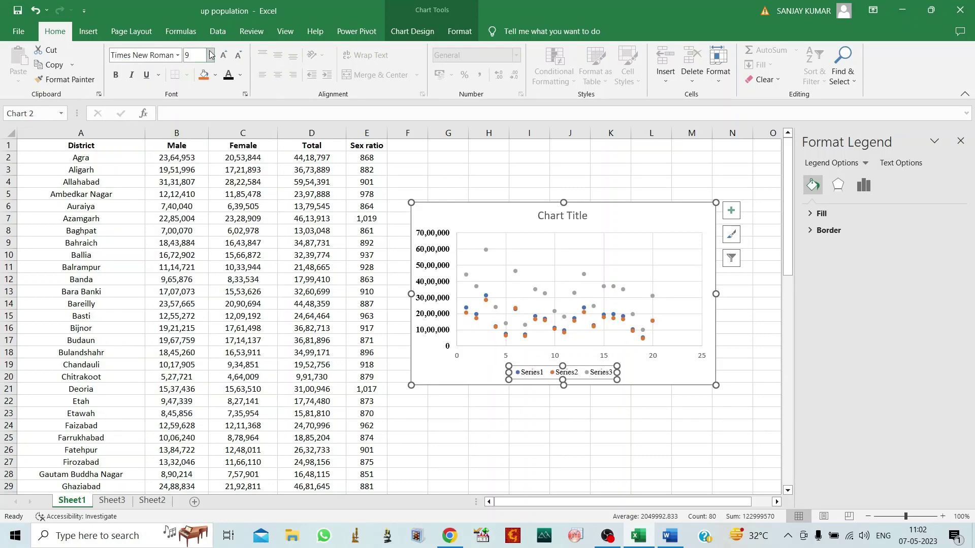
click(211, 55)
click(195, 81)
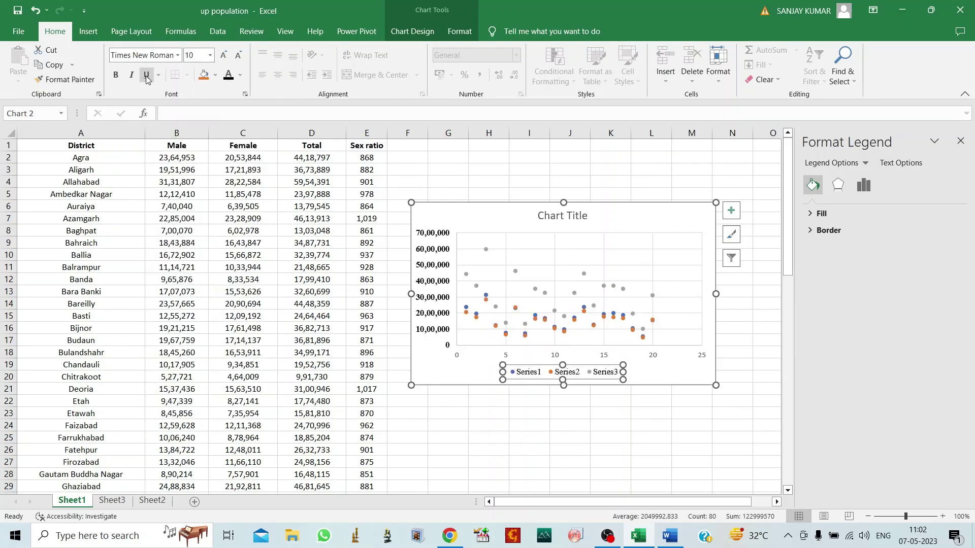
click(116, 75)
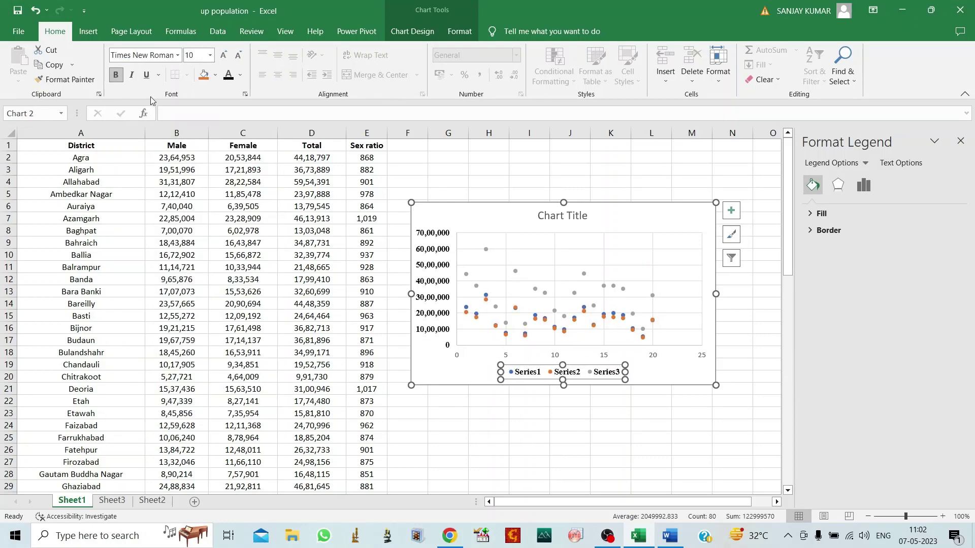
Step: Make the horizontal axis labels bold 10-point Times New Roman
click(507, 357)
click(116, 74)
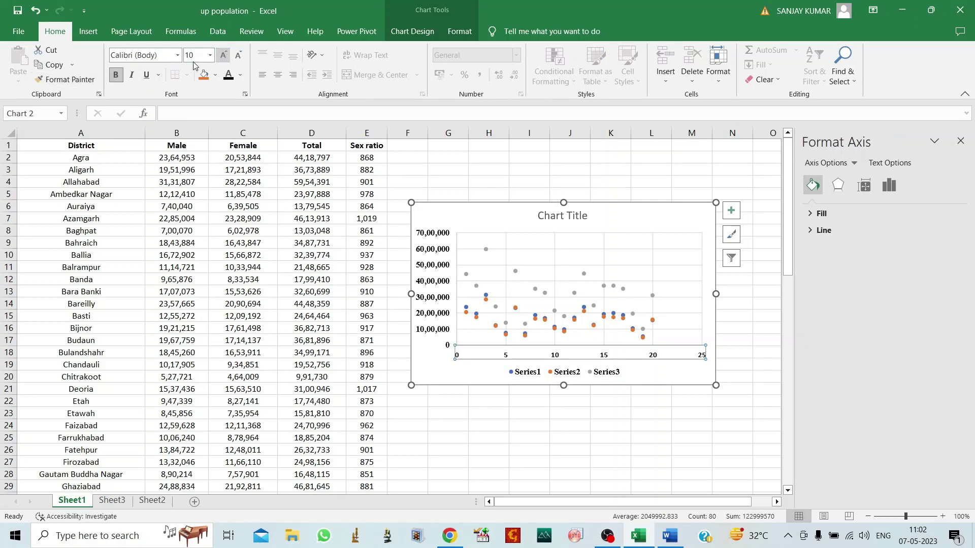
click(224, 55)
click(177, 55)
click(163, 130)
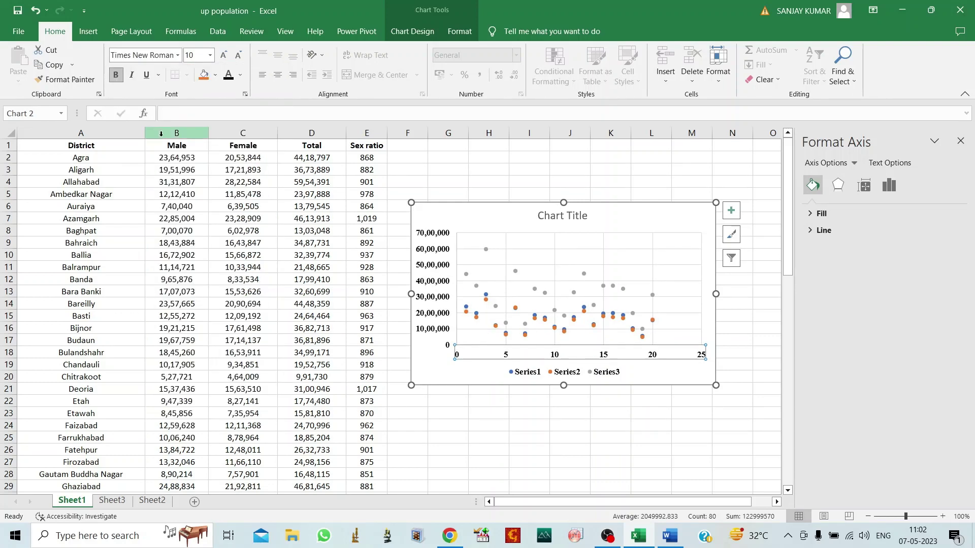
click(543, 439)
Step: Give the plot area a black outline, leaving the chart area outline unchanged
click(553, 347)
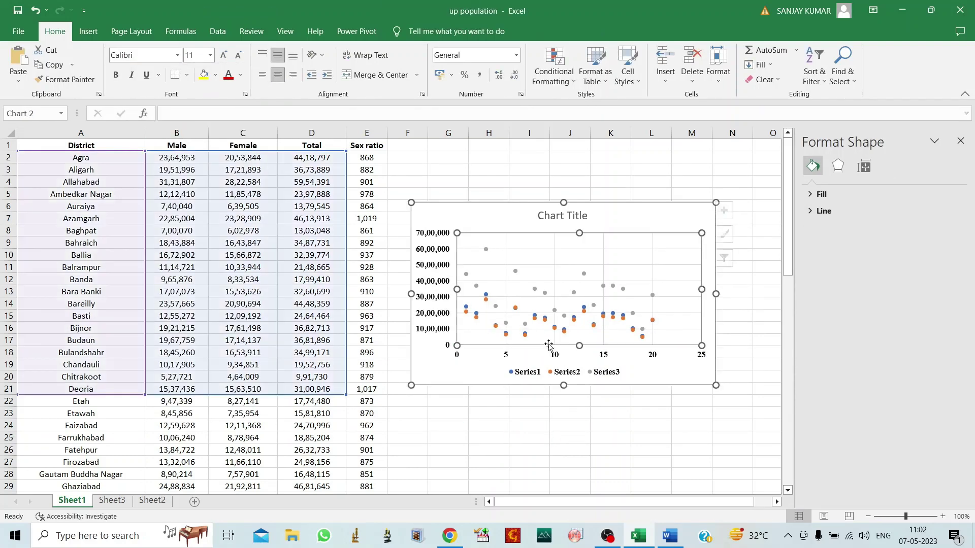
right_click(537, 233)
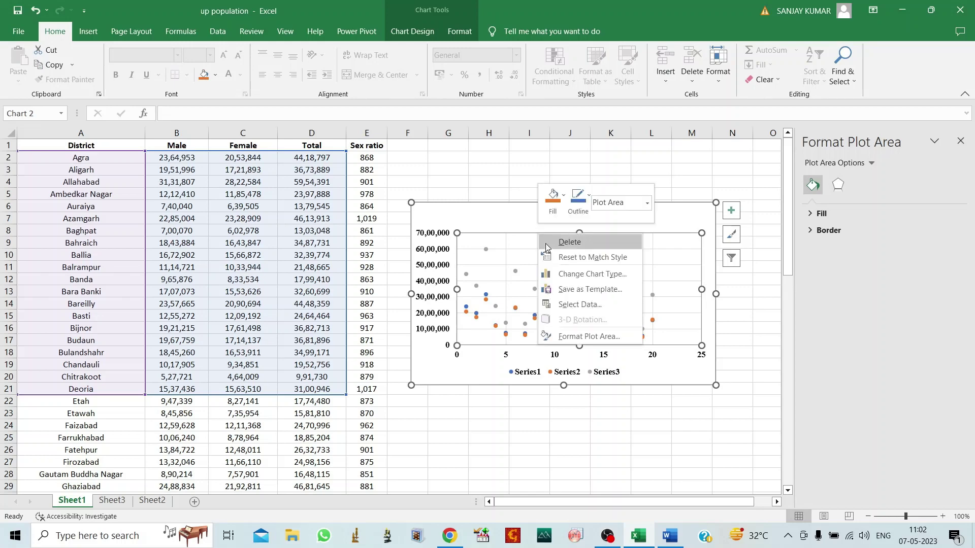
click(579, 197)
click(582, 257)
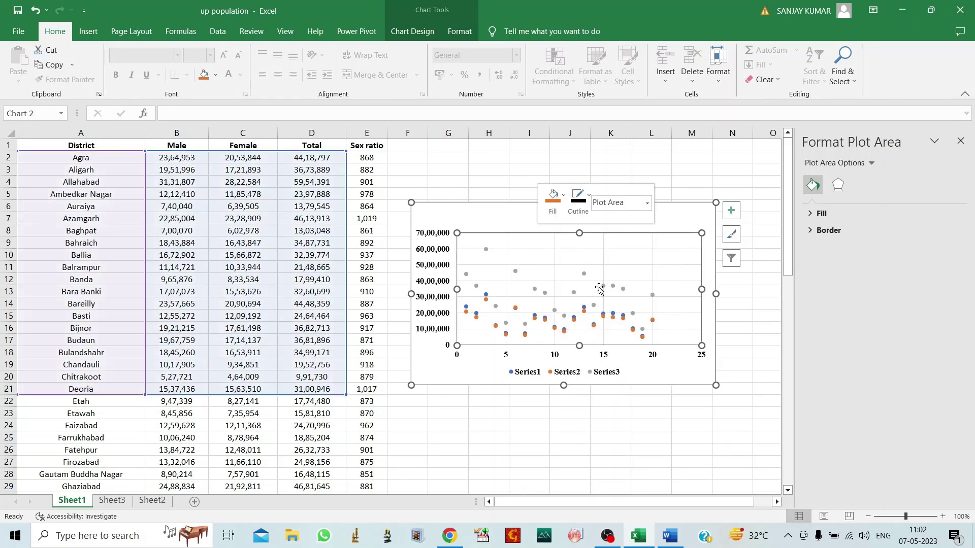
click(675, 215)
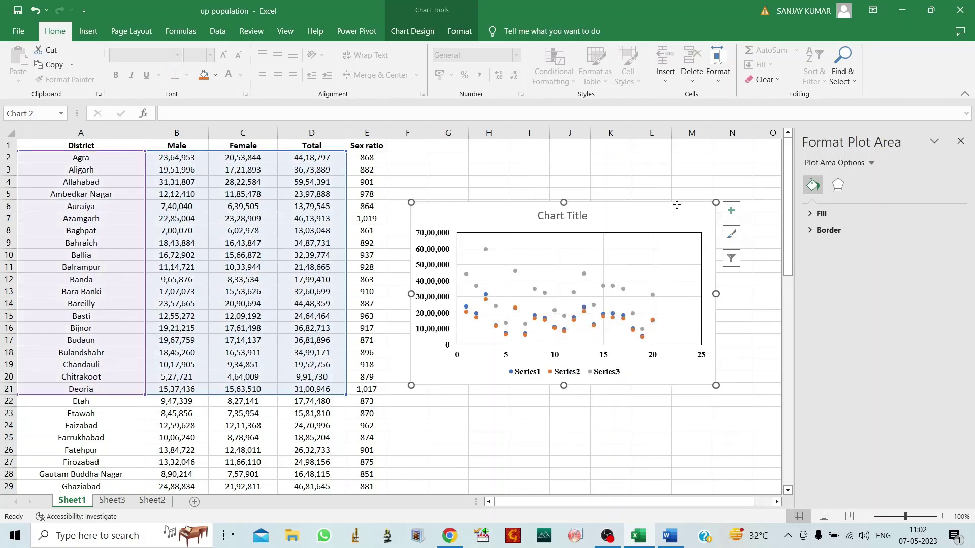
right_click(677, 210)
click(718, 172)
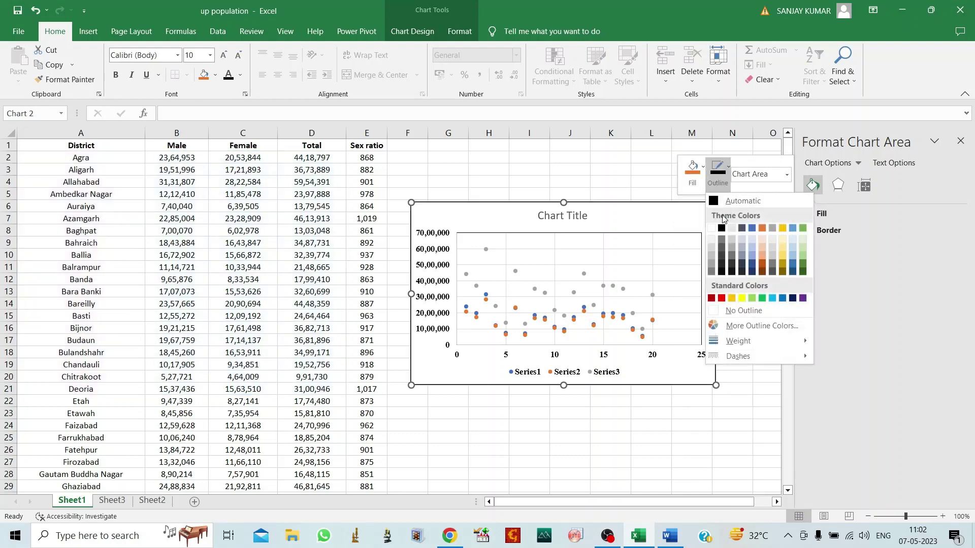
click(720, 228)
Step: Make both the major gridlines and the vertical gridlines black
click(661, 284)
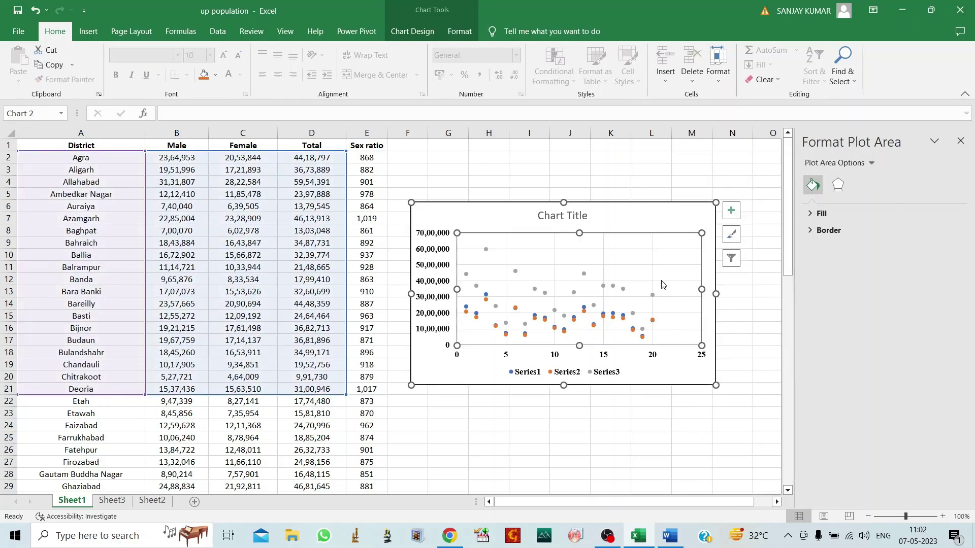
right_click(662, 284)
click(702, 245)
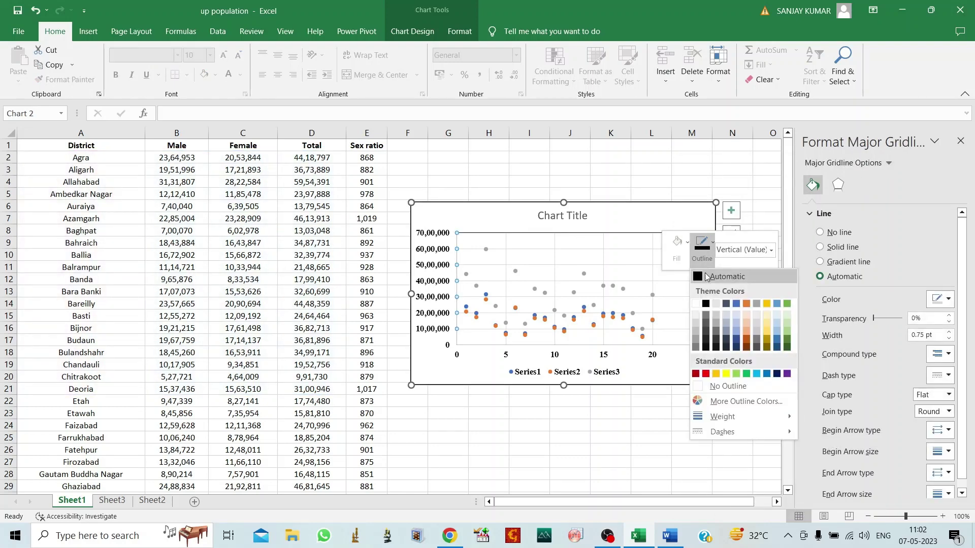
click(706, 303)
click(610, 426)
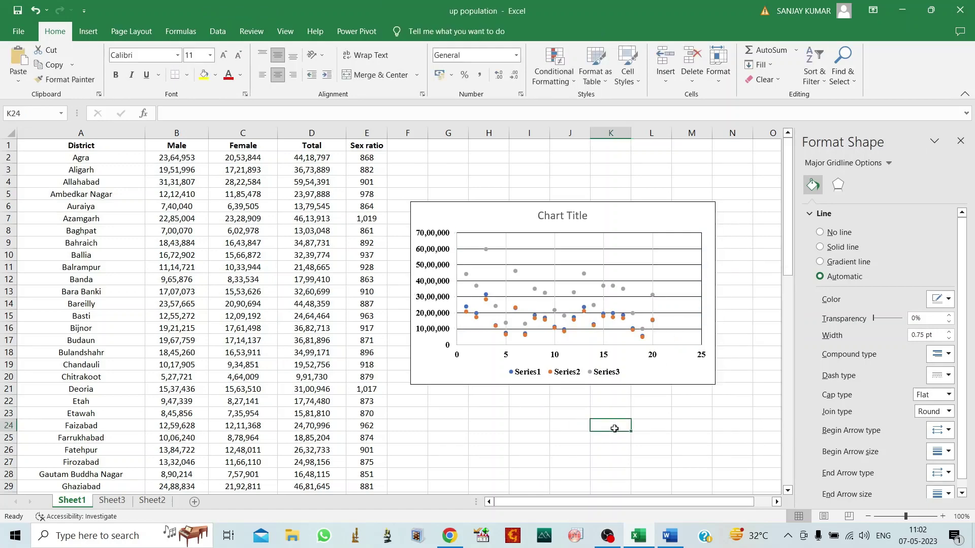
click(505, 246)
right_click(505, 246)
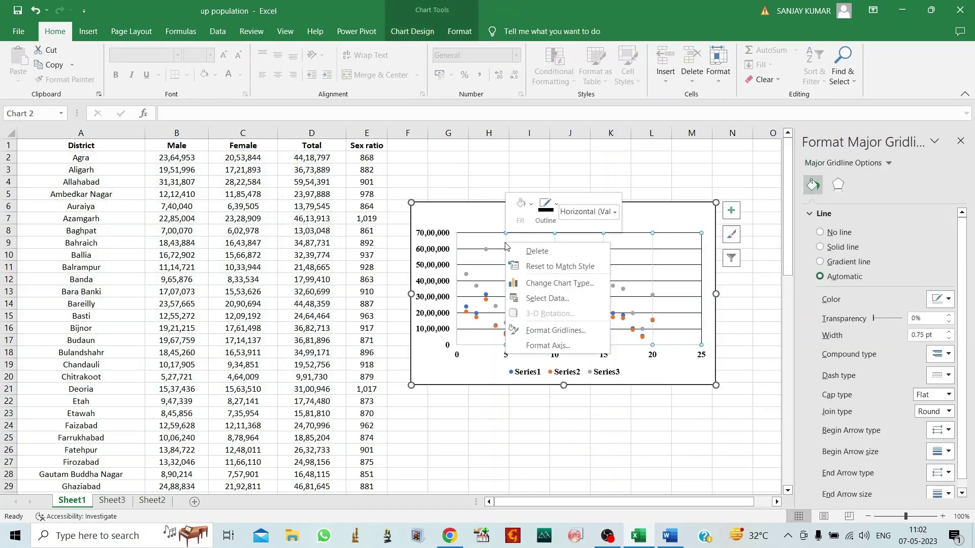
click(554, 213)
click(553, 274)
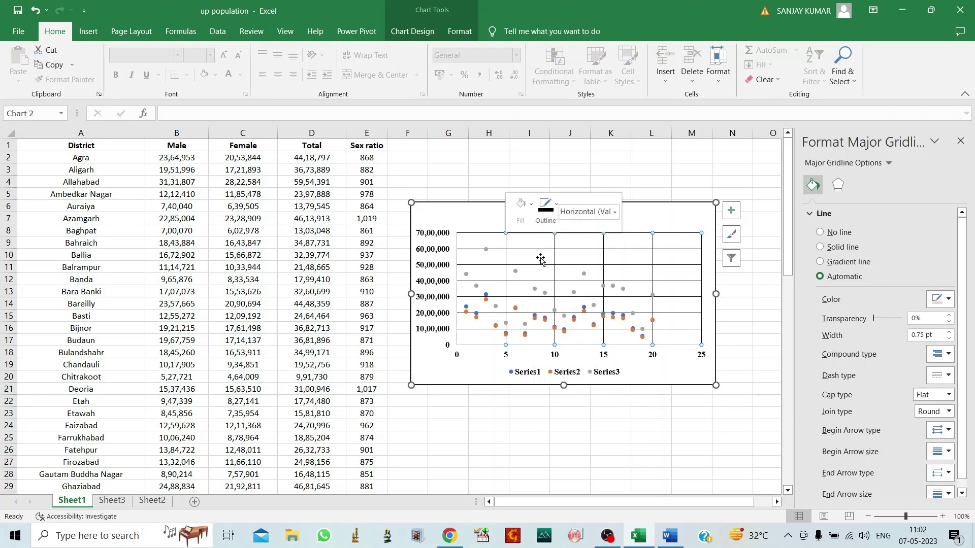
click(501, 431)
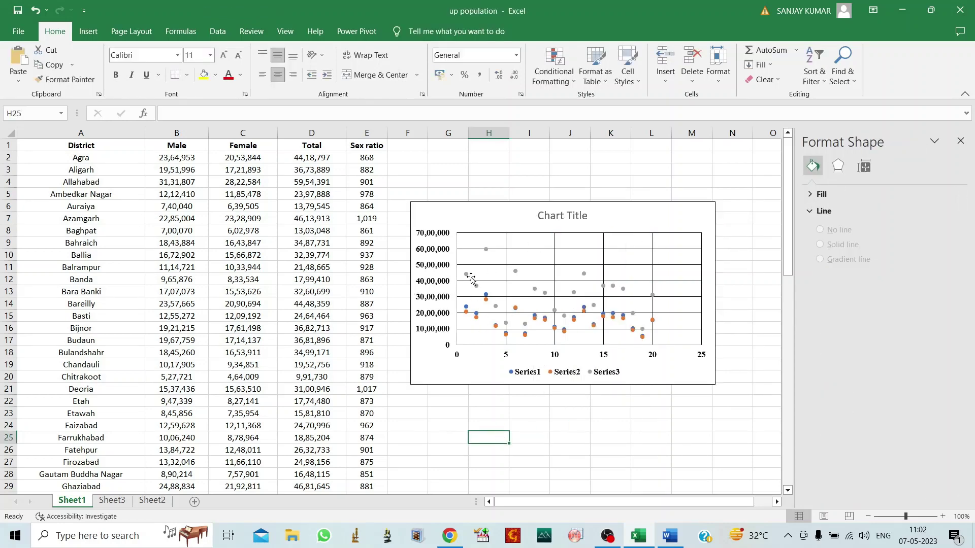
Step: Give the vertical axis a black outline
click(443, 272)
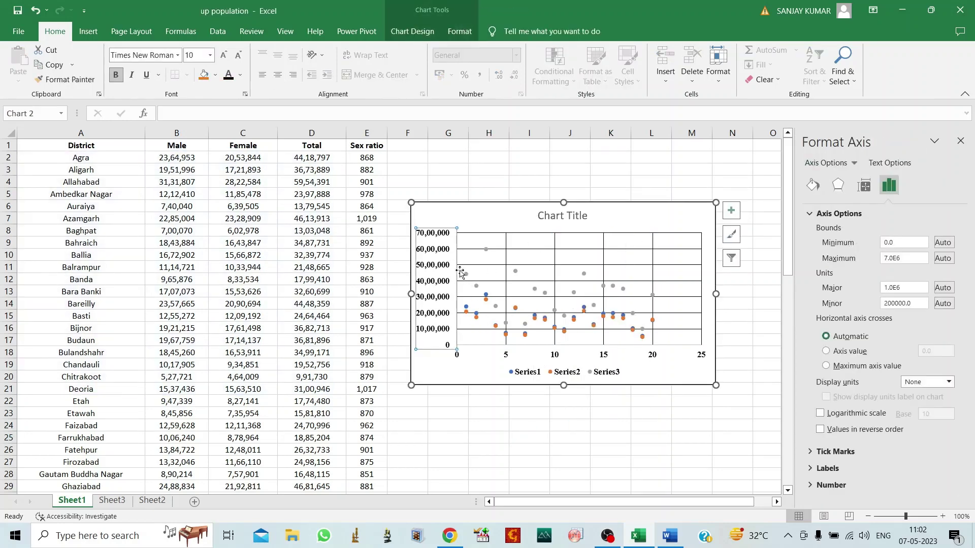
right_click(456, 238)
click(497, 203)
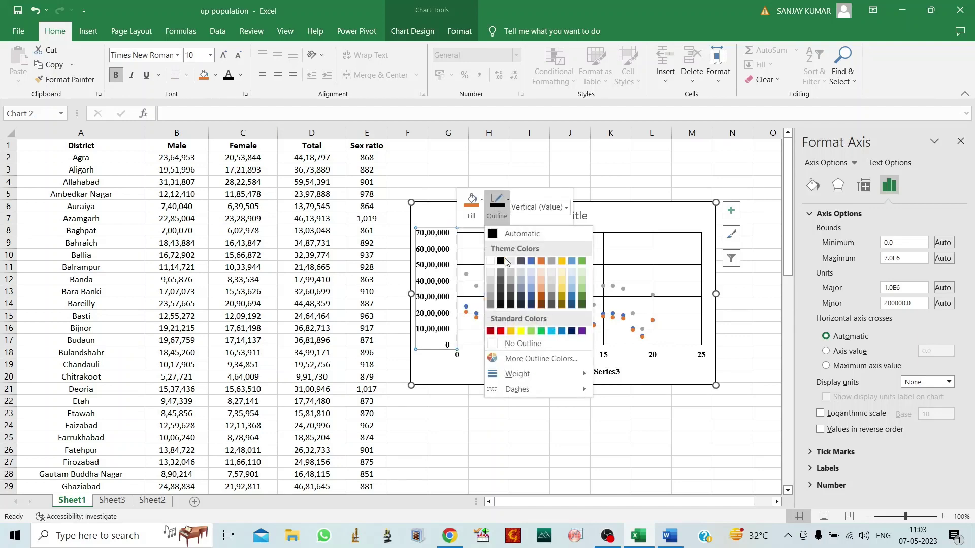
click(501, 261)
click(489, 438)
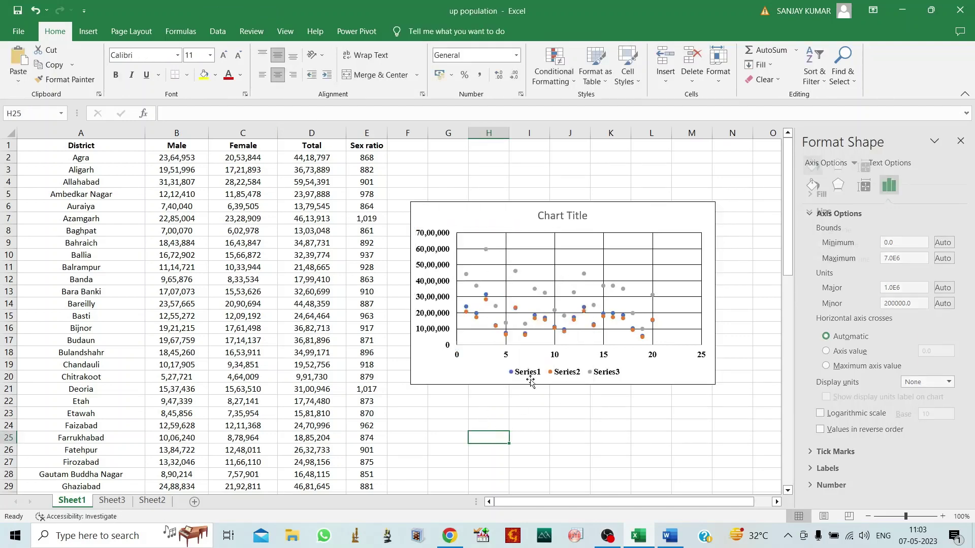
Step: Review the chart area and plot area outline colours without changing them
click(527, 346)
right_click(519, 361)
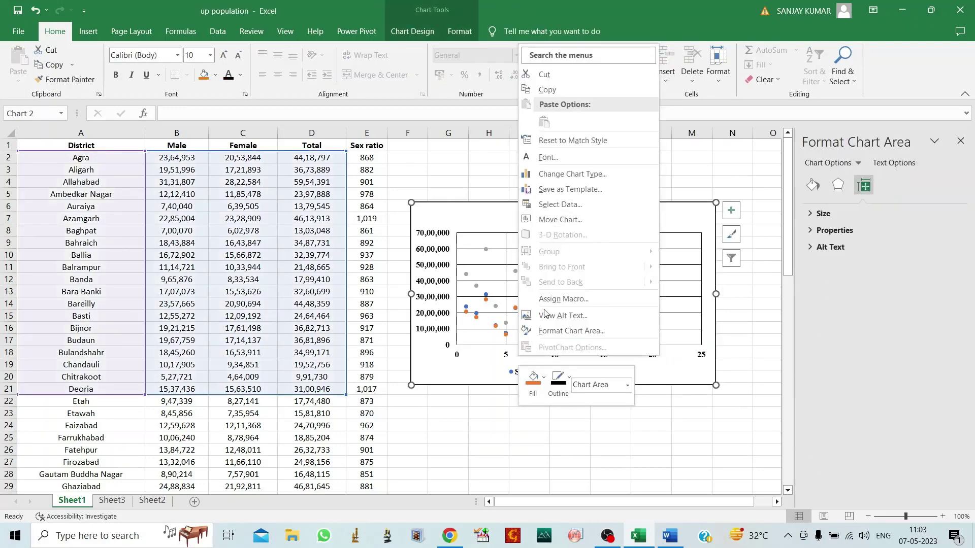
click(501, 339)
right_click(501, 342)
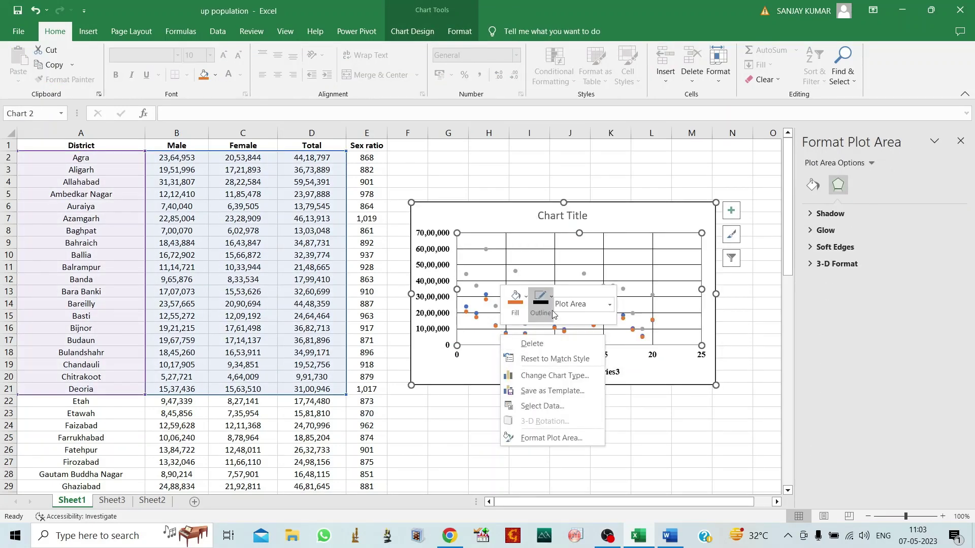
click(544, 297)
key(Escape)
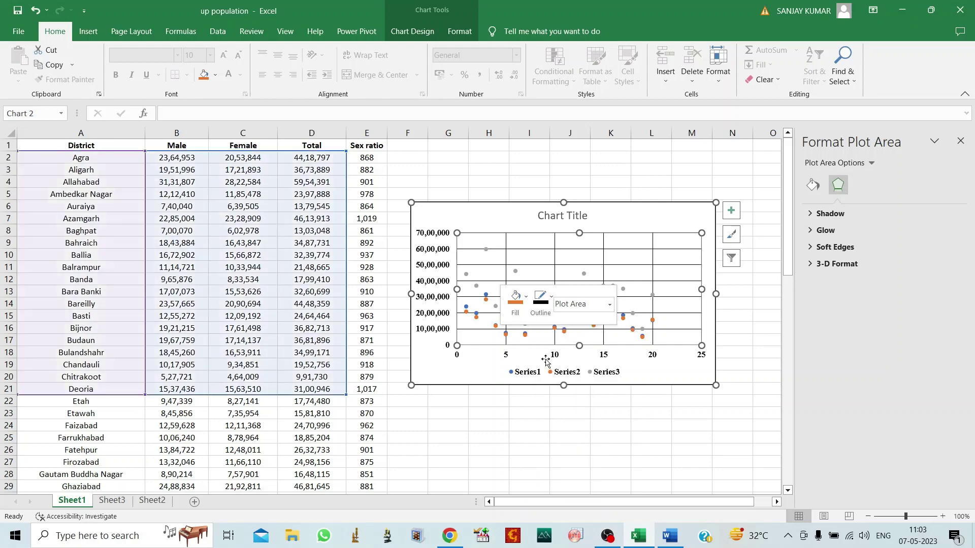
click(529, 438)
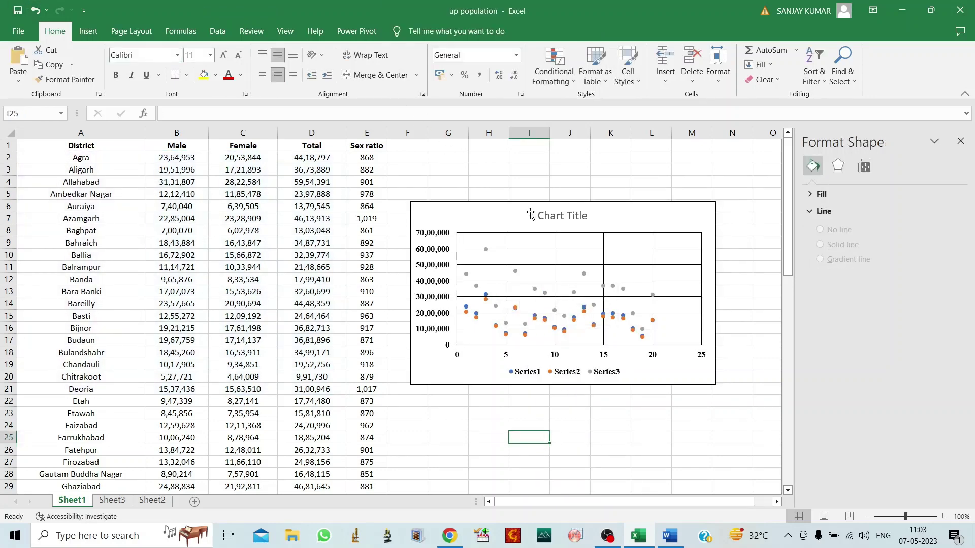
Step: Replace the placeholder chart title with 'Scatter Chart'
click(556, 216)
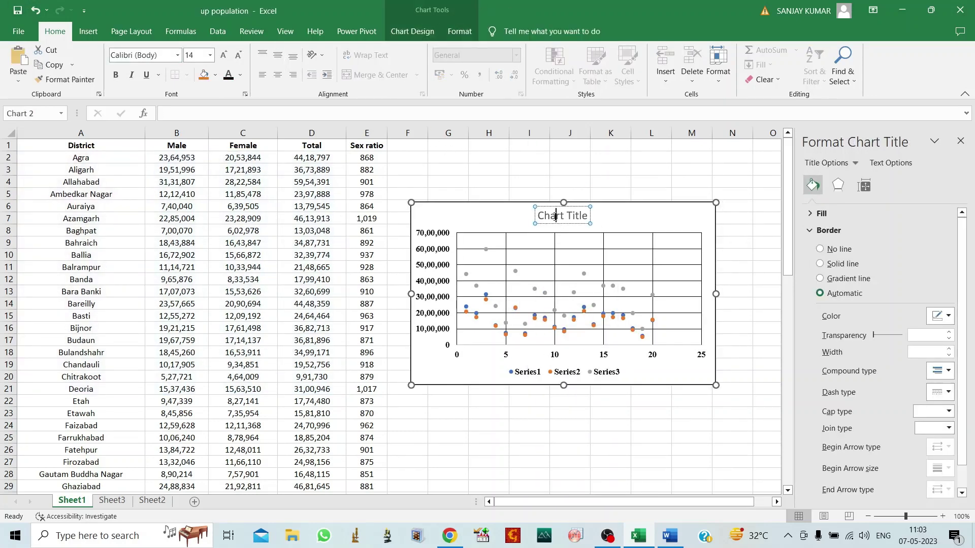
triple_click(555, 217)
text(S)
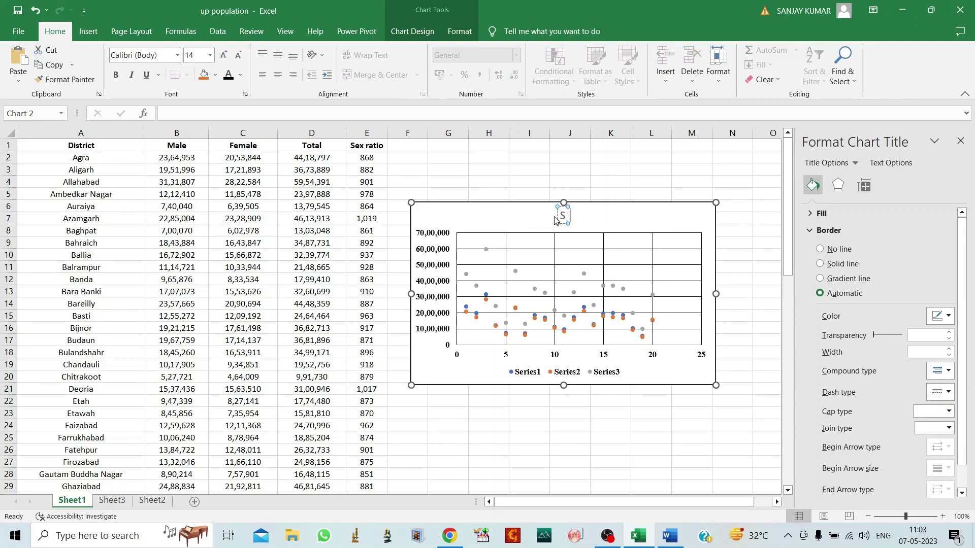
text(catter)
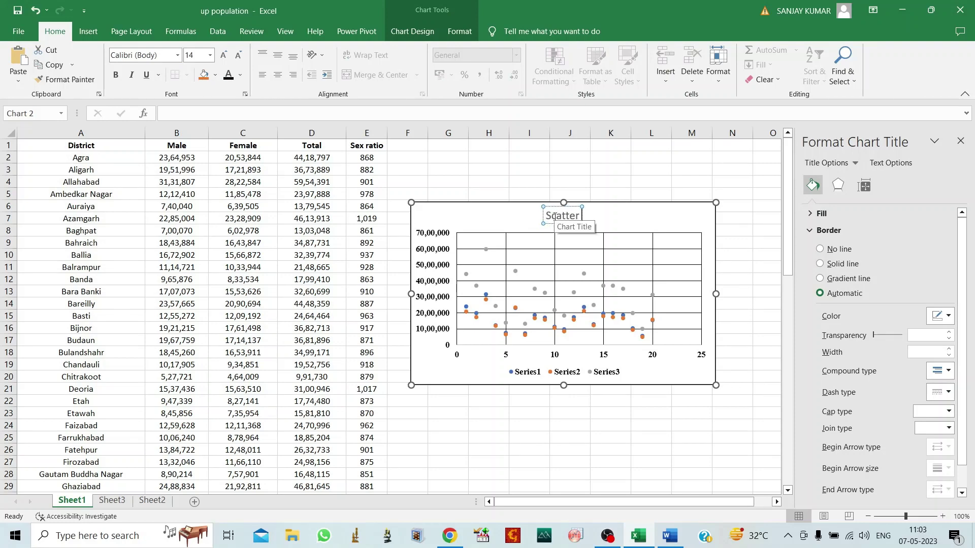
text( Chart)
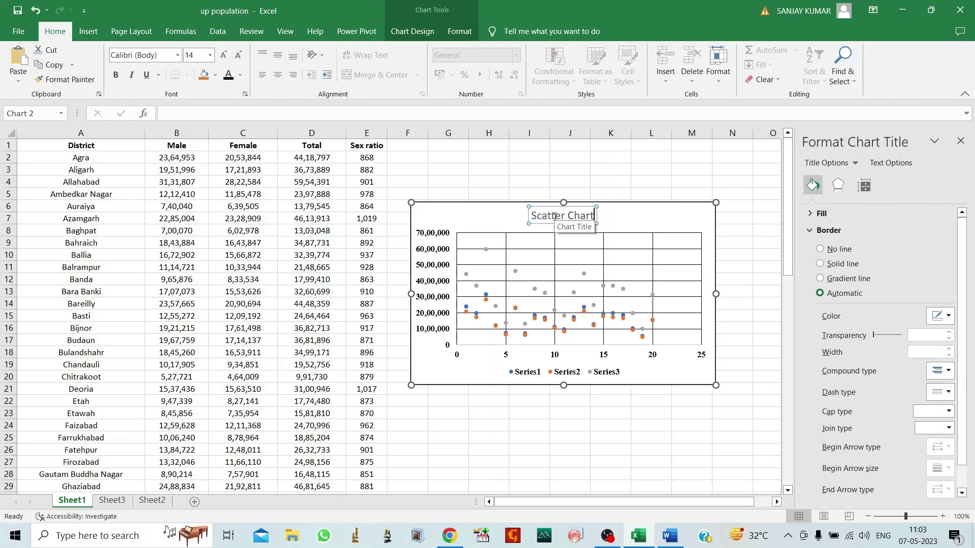
Step: Format the title as bold, black, 16-point Times New Roman
triple_click(555, 217)
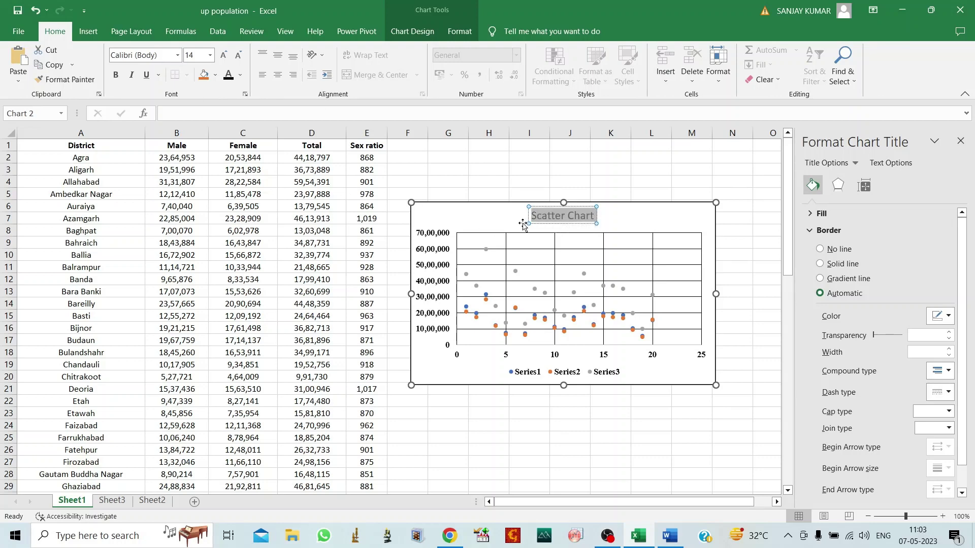
click(115, 75)
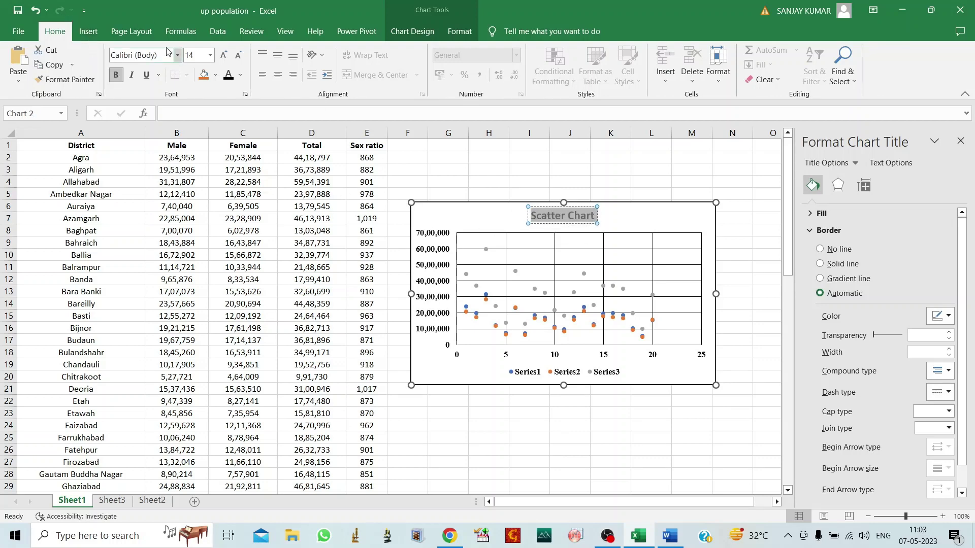
click(178, 55)
click(150, 131)
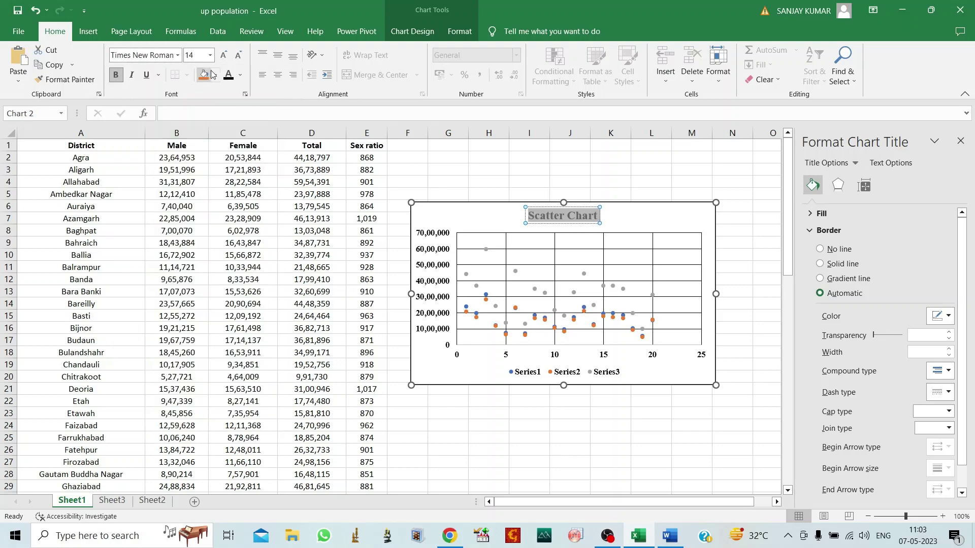
click(223, 55)
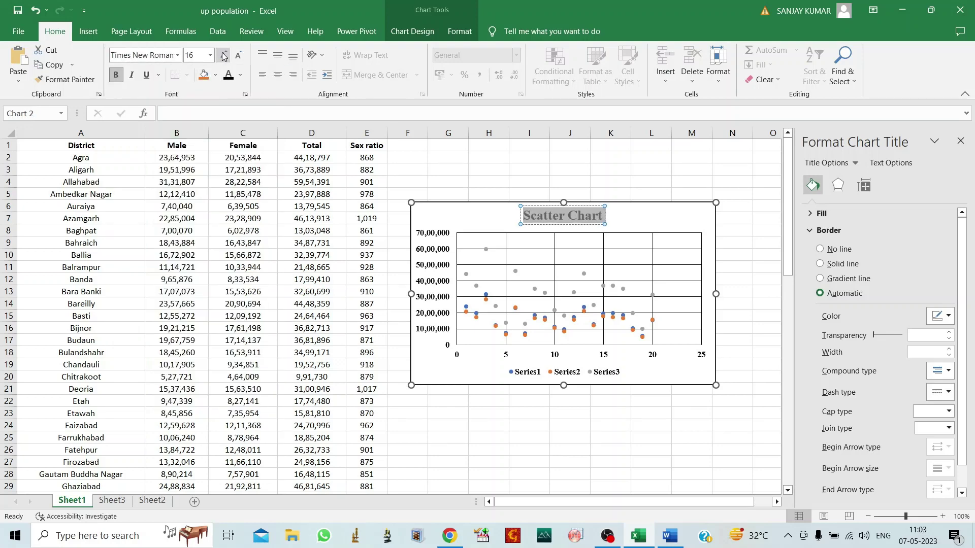
click(240, 74)
click(238, 116)
click(646, 451)
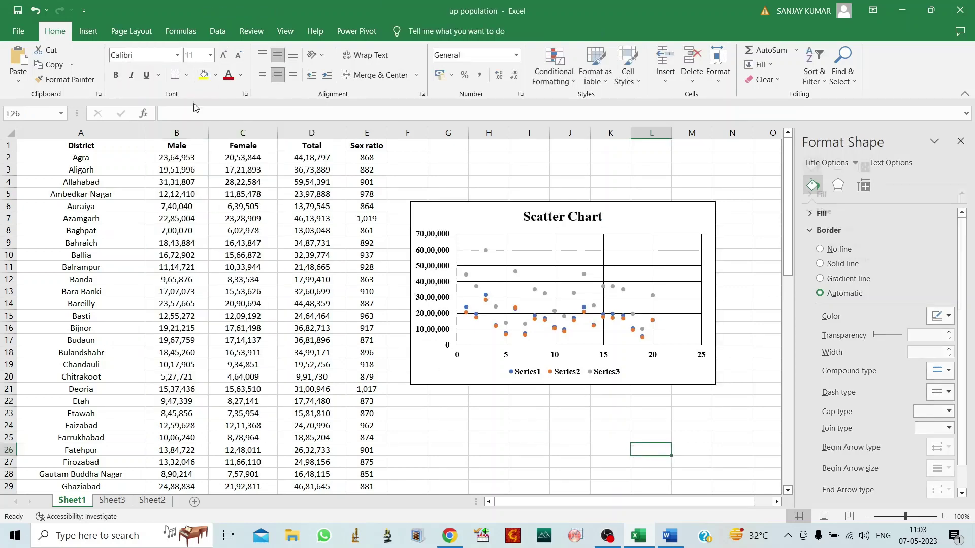
Step: Check the horizontal axis outline colours without changes, then nudge the chart slightly higher
click(564, 358)
click(557, 357)
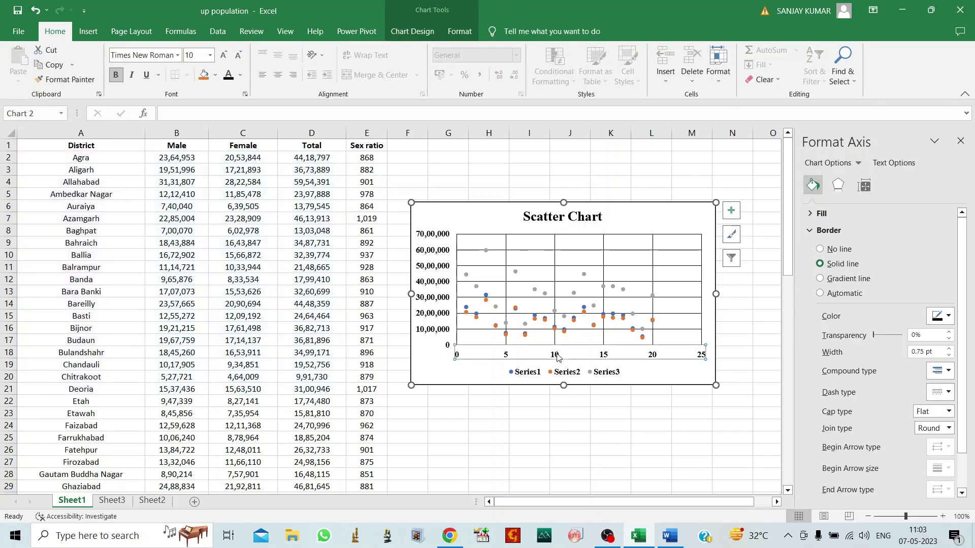
right_click(557, 357)
click(597, 322)
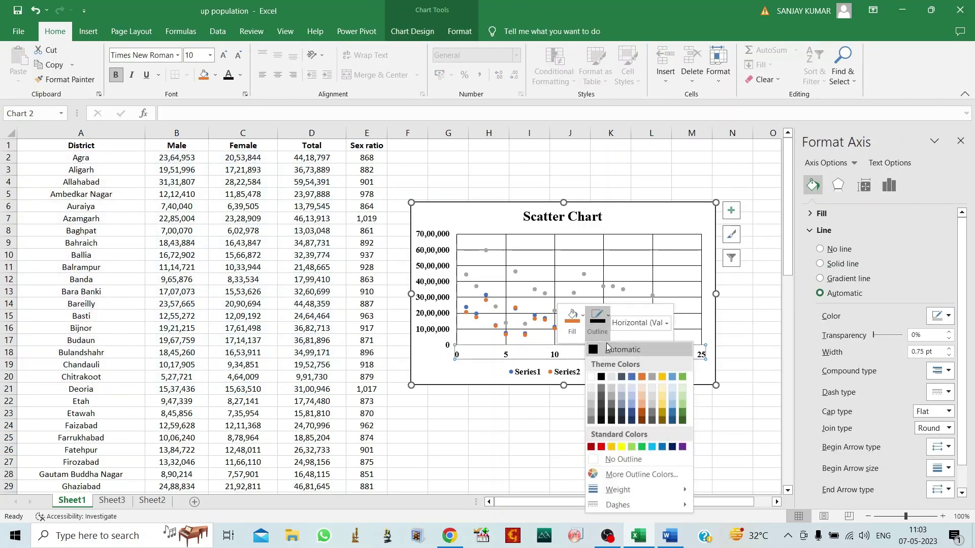
click(594, 350)
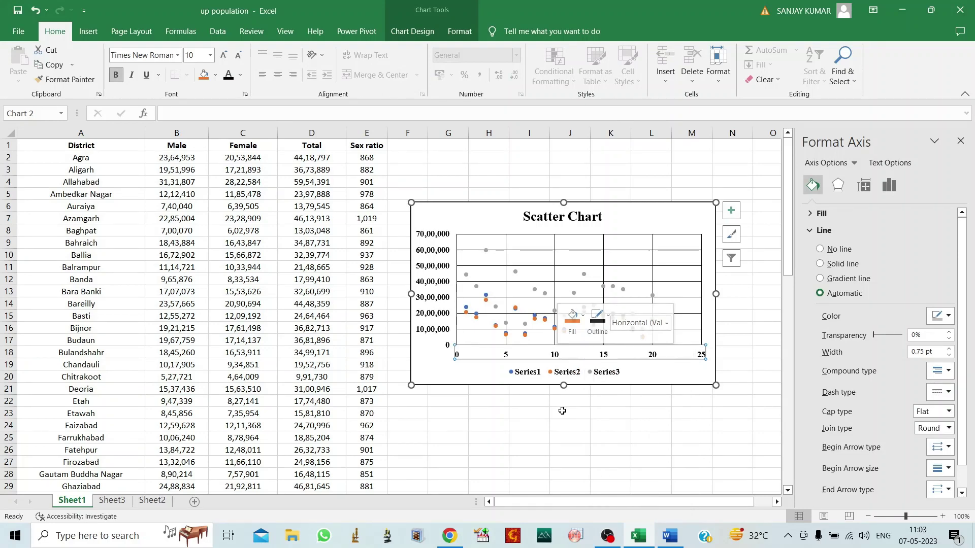
click(562, 411)
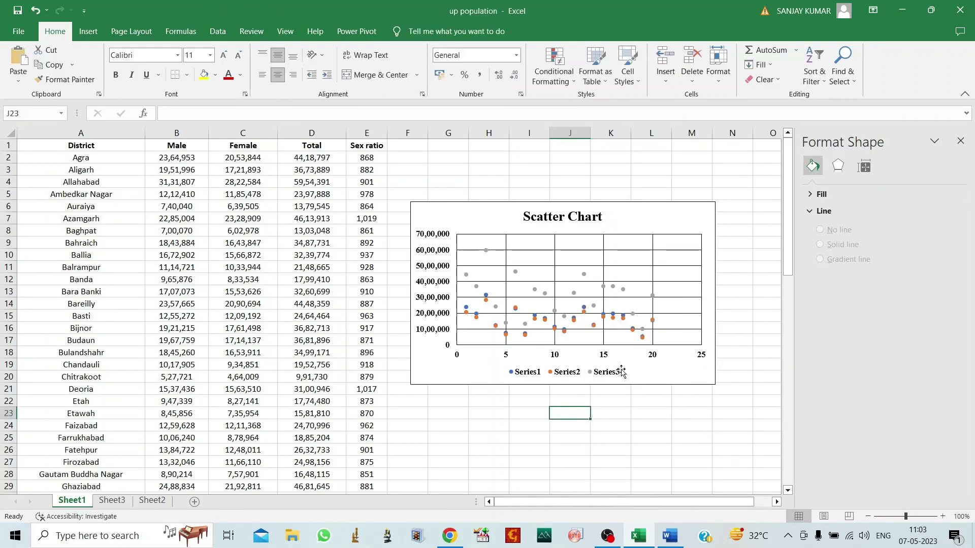
drag(518, 203, 513, 183)
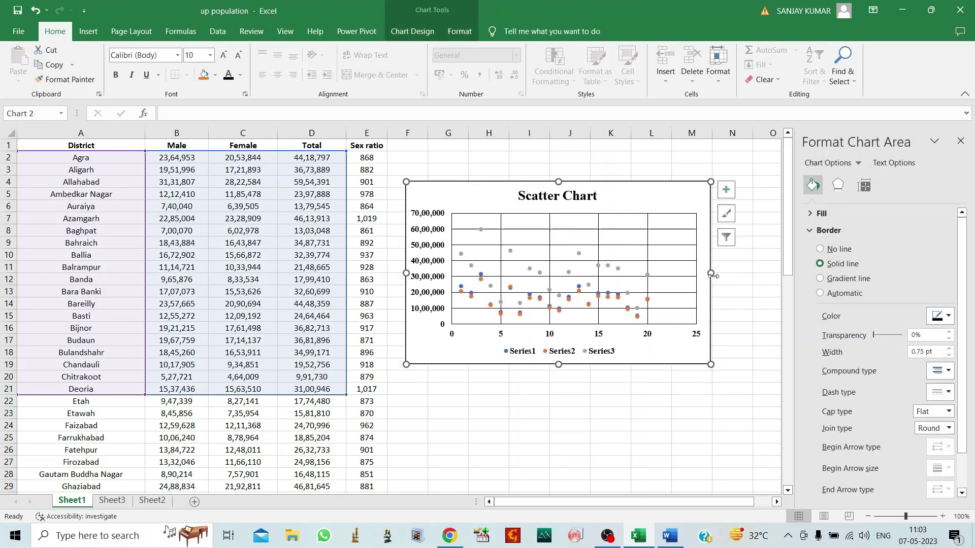
Step: Add axis titles to the chart and name the vertical axis 'Population'
click(726, 189)
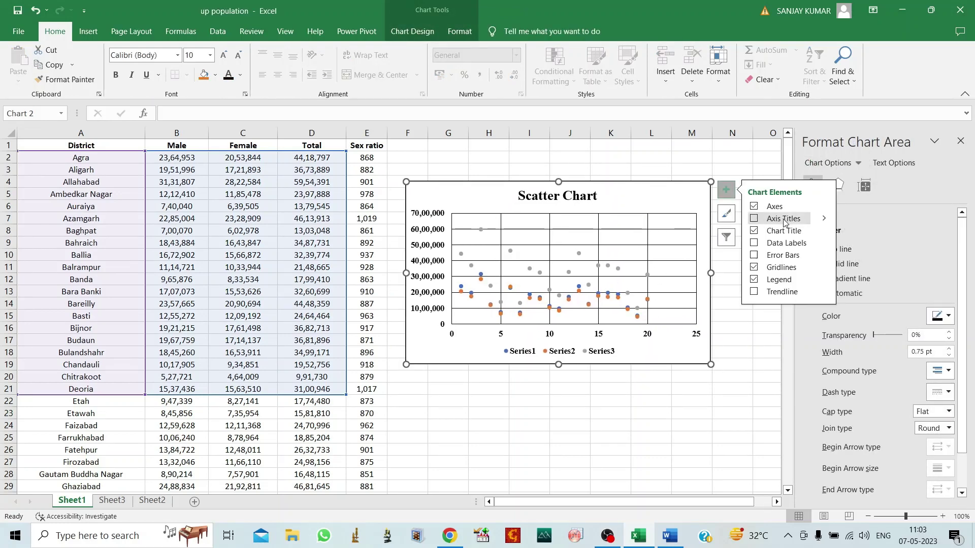
click(783, 222)
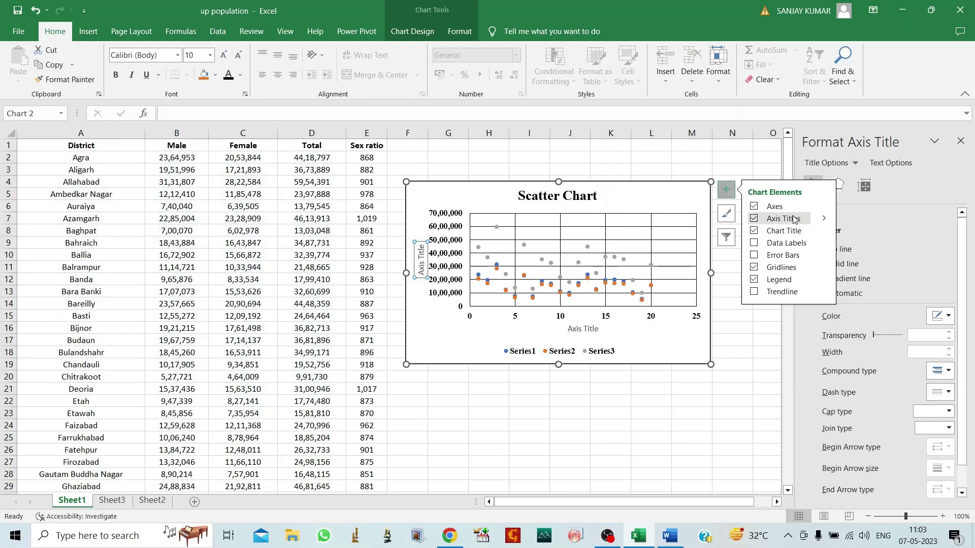
click(422, 259)
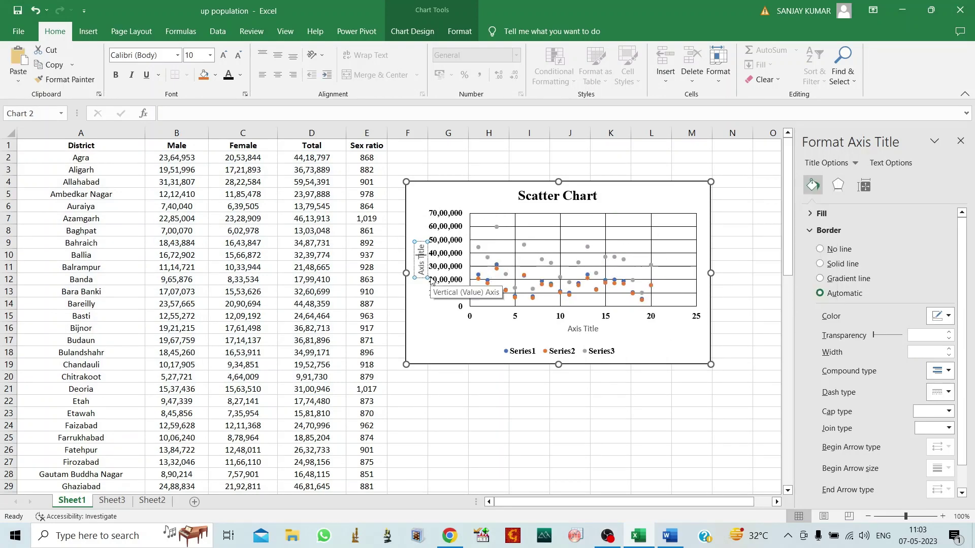
key(ctrl+a)
text(Populat)
text(ion)
Step: Set the Population title to Times New Roman and apply the font colour
key(ctrl+a)
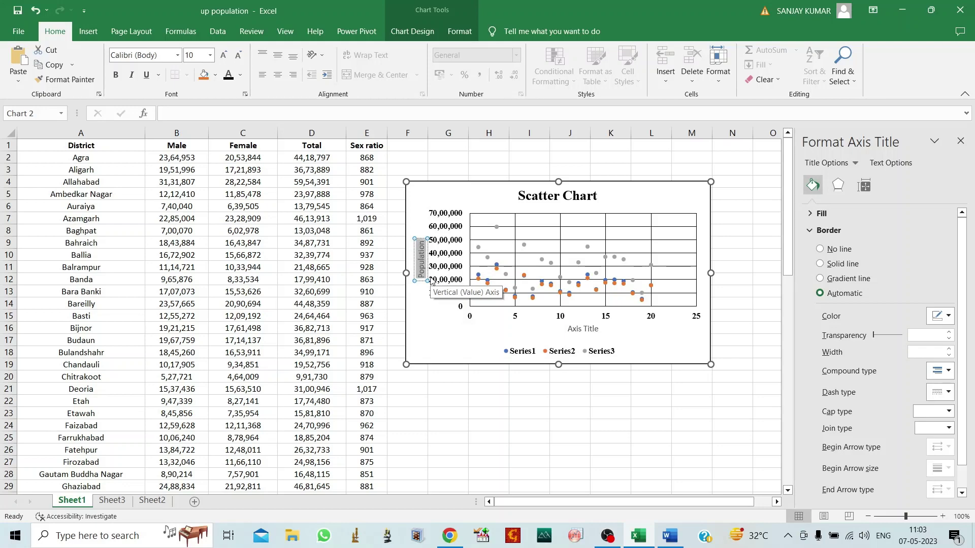
click(177, 55)
click(158, 131)
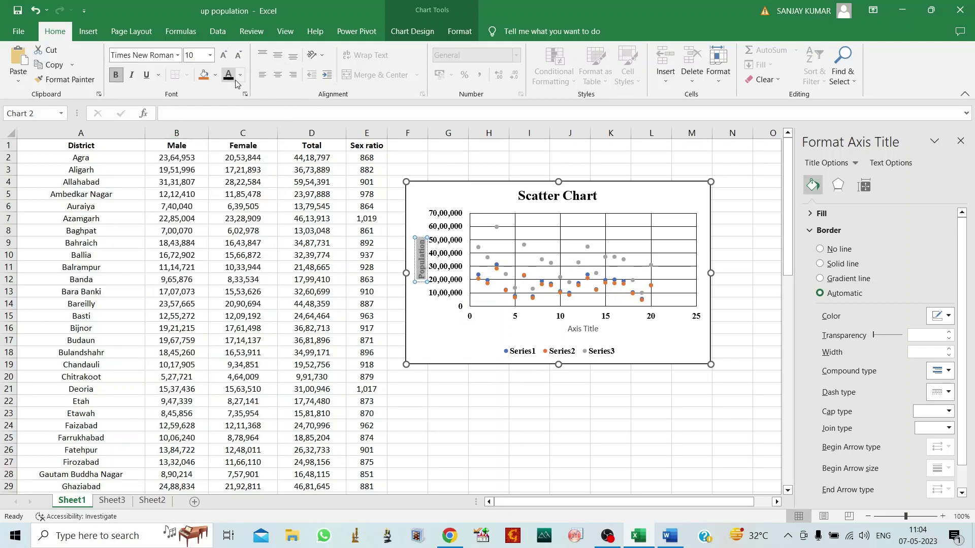
click(240, 77)
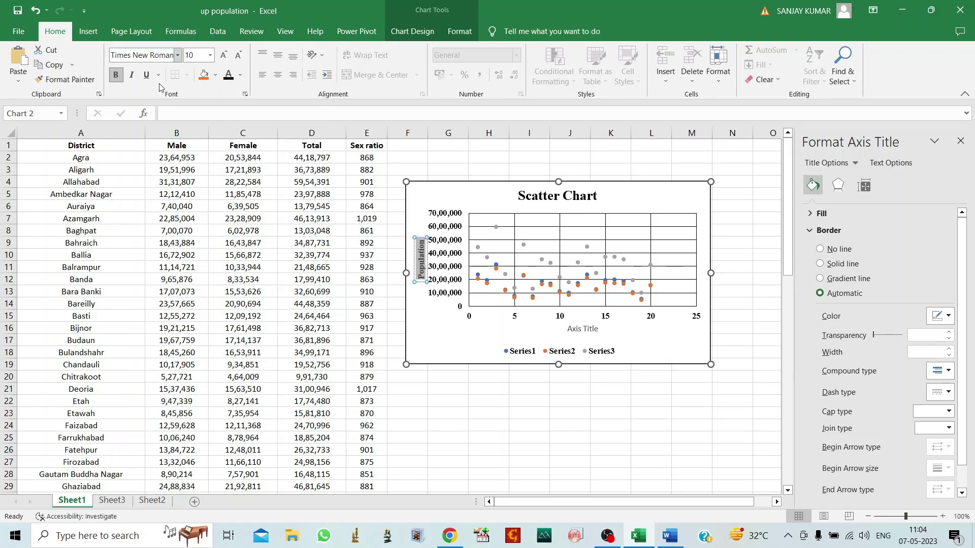
click(575, 329)
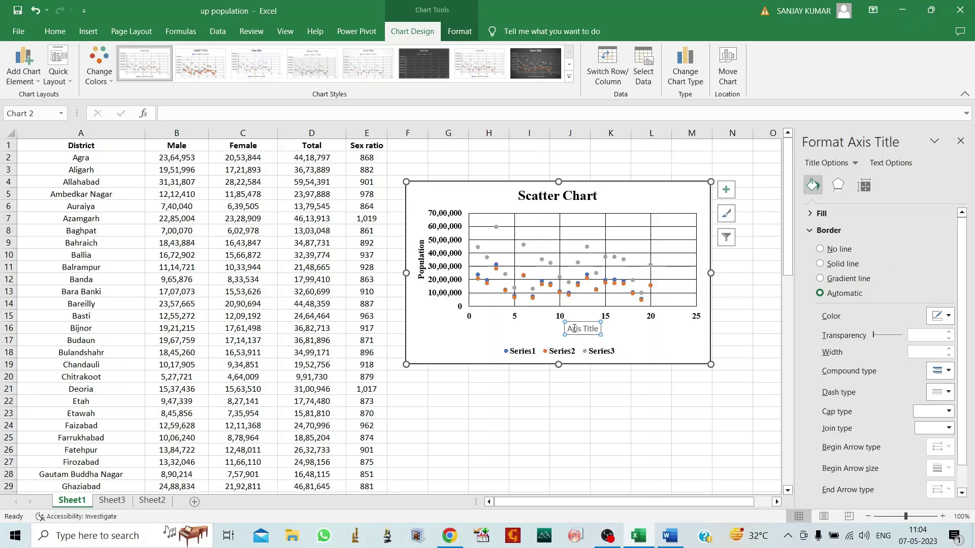
Step: Undo an accidental chart deletion, restoring the horizontal axis title
key(Escape)
key(Delete)
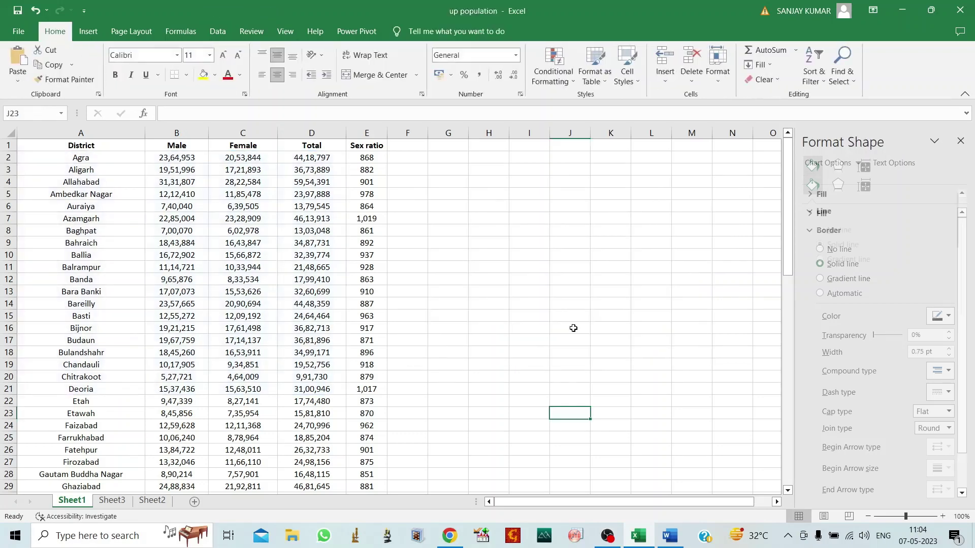
key(ctrl+z)
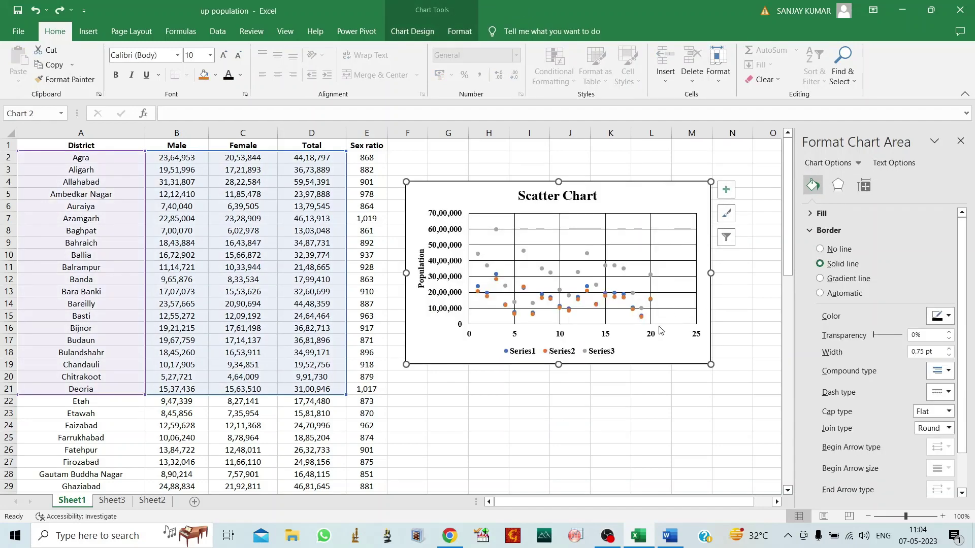
key(ctrl+z)
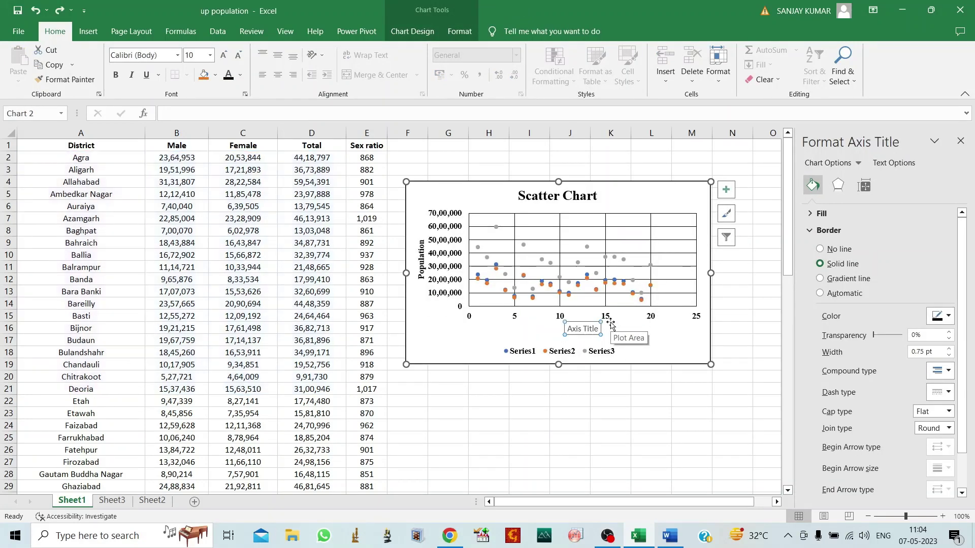
Step: Replace the horizontal axis title placeholder with 'Districts'
click(579, 331)
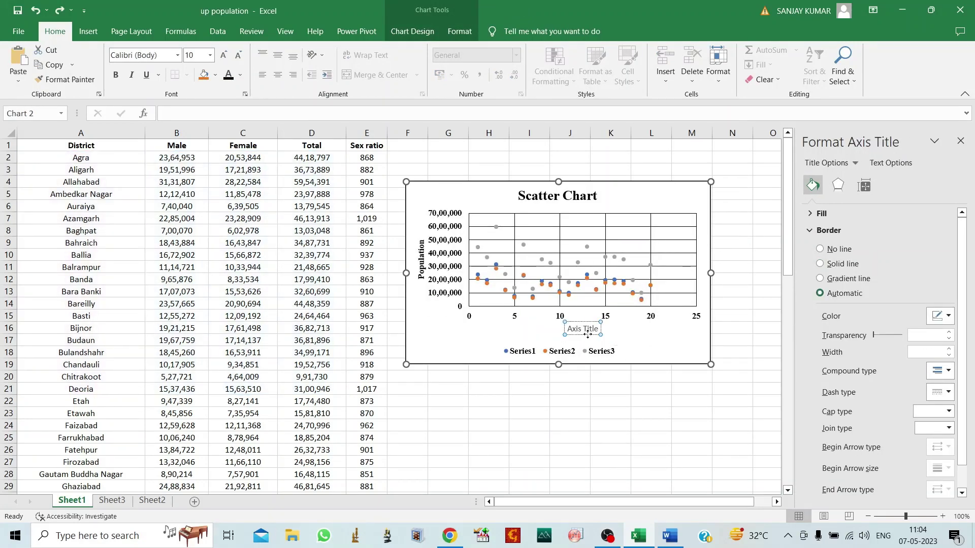
key(BackSpace)
key(BackSpace)
key(BackSpace)
key(Delete)
key(Delete)
key(Delete)
key(Delete)
key(Delete)
key(Delete)
key(Delete)
text(D)
text(istrict)
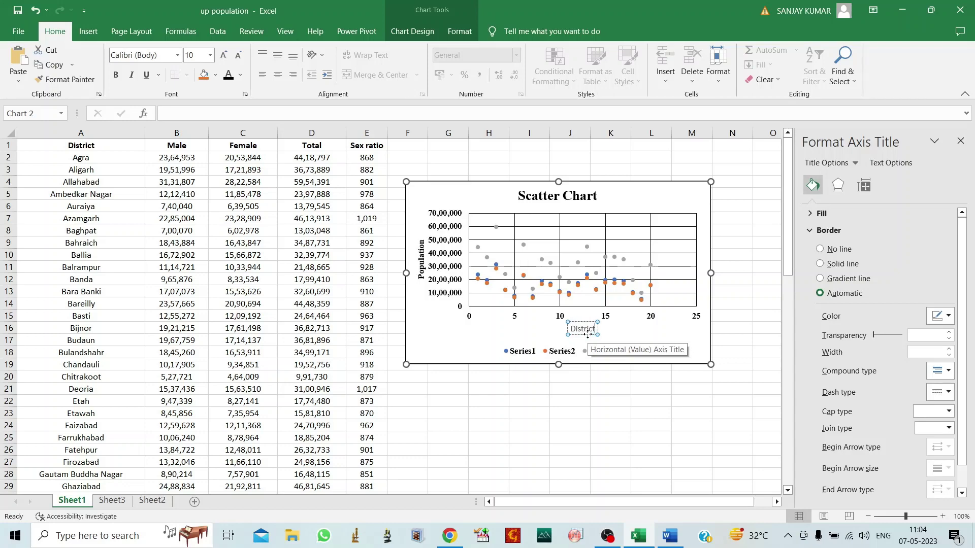
text(s)
key(ctrl+a)
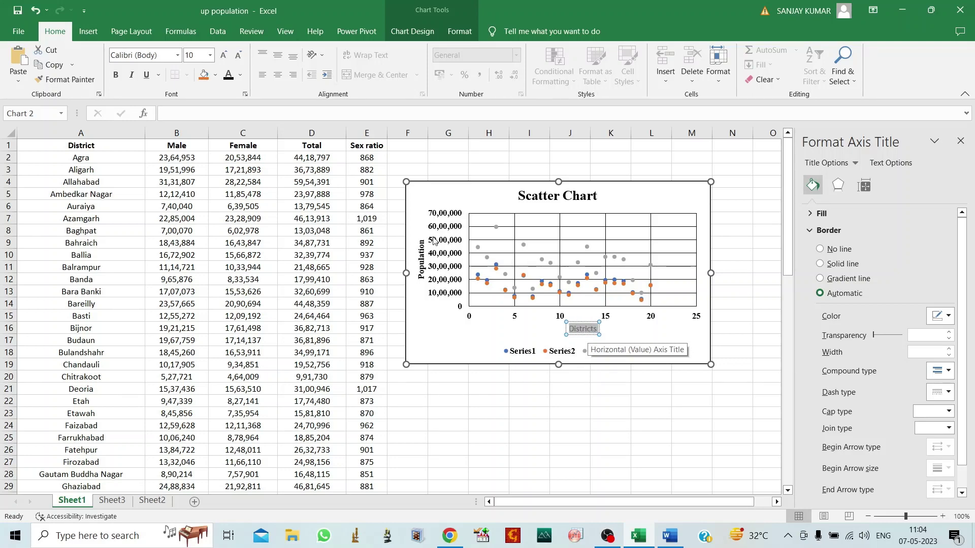
Step: Set Districts in Times New Roman with the font colour, nudge the chart, and switch to Word
click(178, 56)
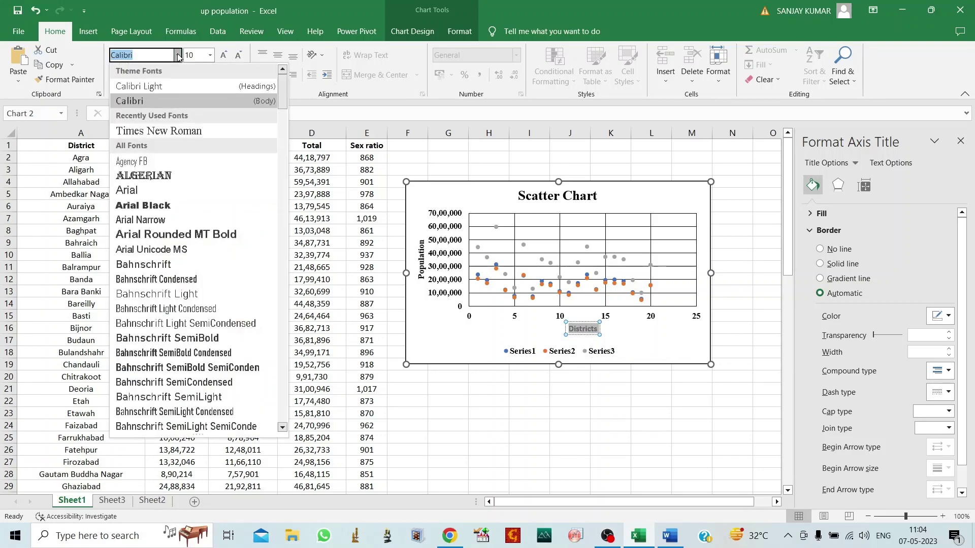
click(170, 131)
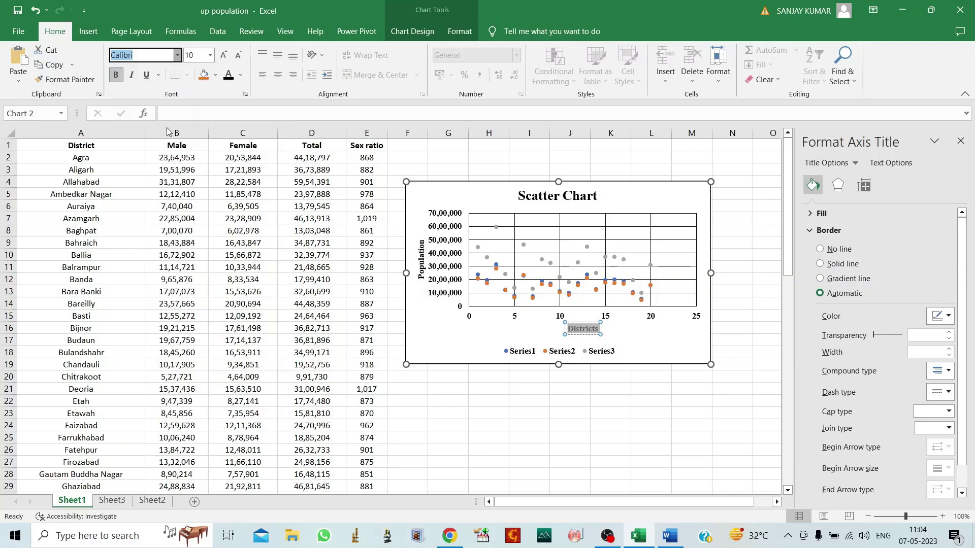
click(241, 76)
click(236, 120)
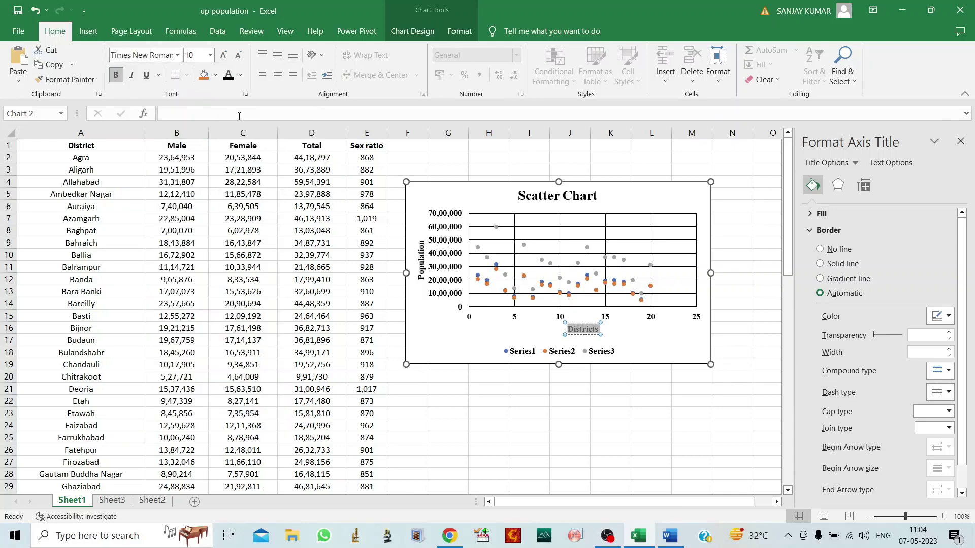
click(603, 430)
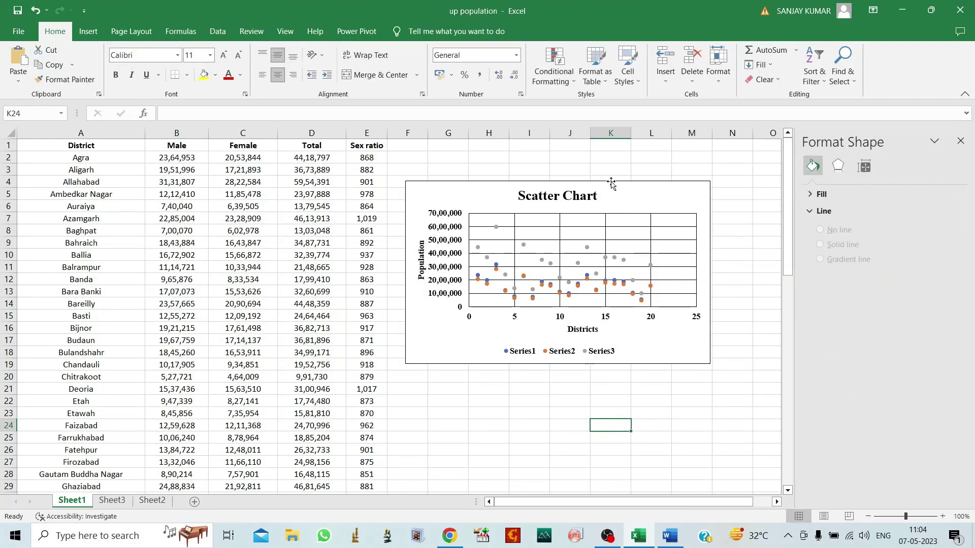
drag(612, 184, 620, 181)
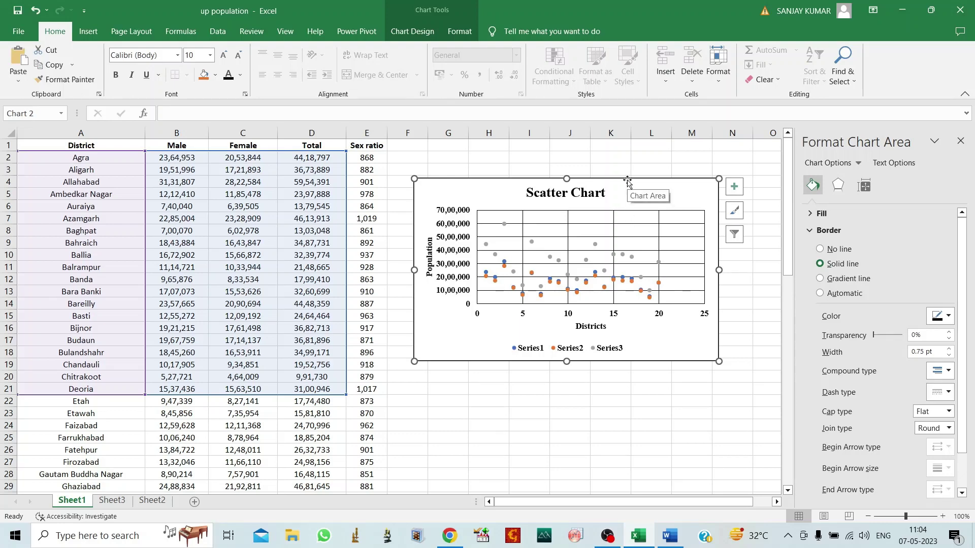
click(658, 538)
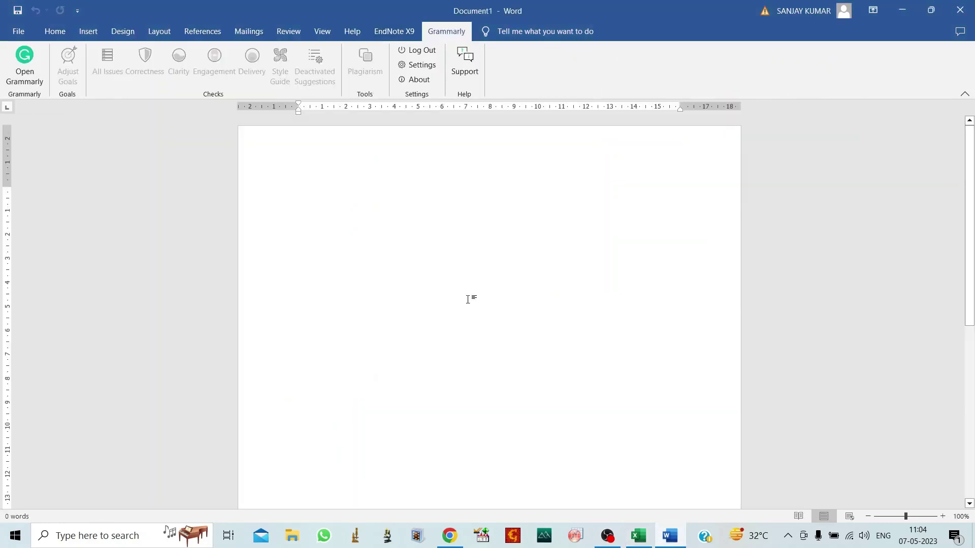
Step: Paste the scatter chart into the Word document
key(ctrl+v)
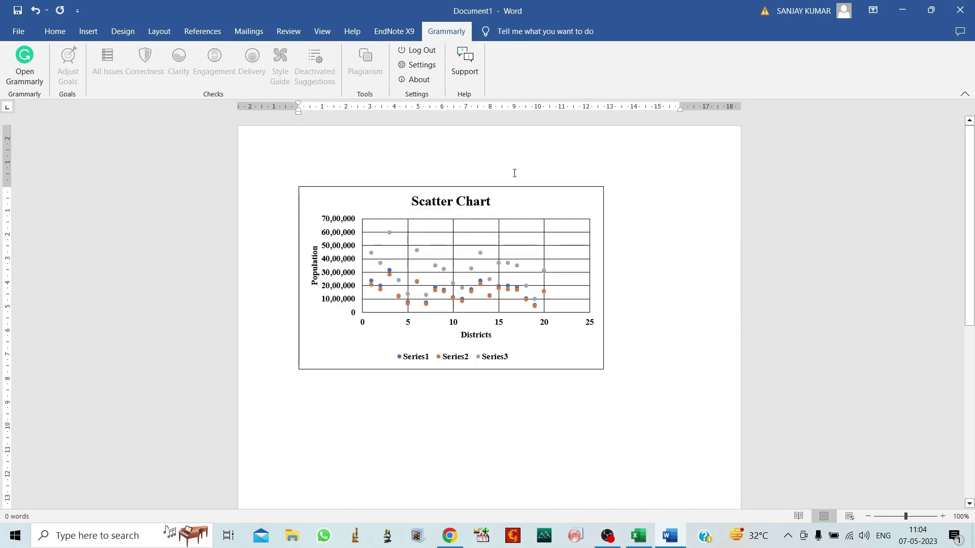
click(501, 188)
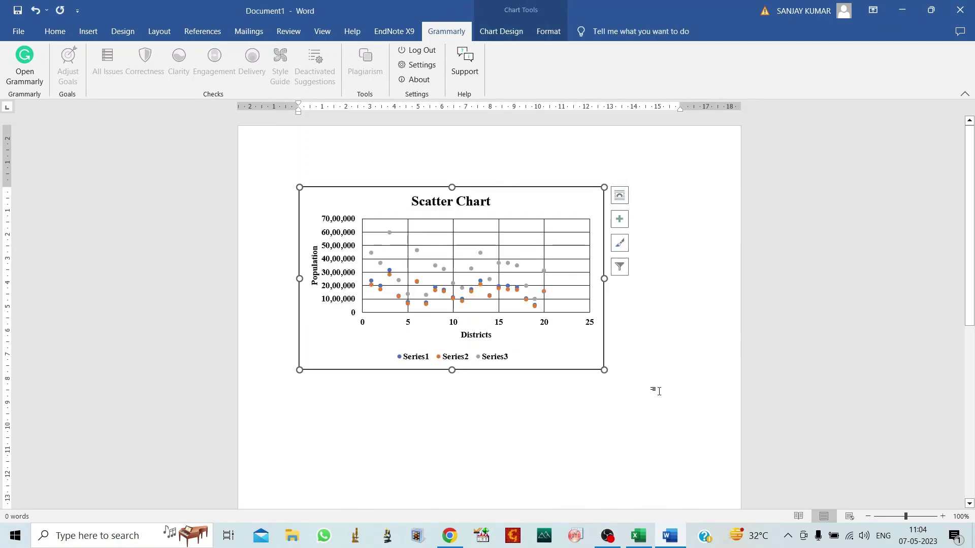
click(513, 184)
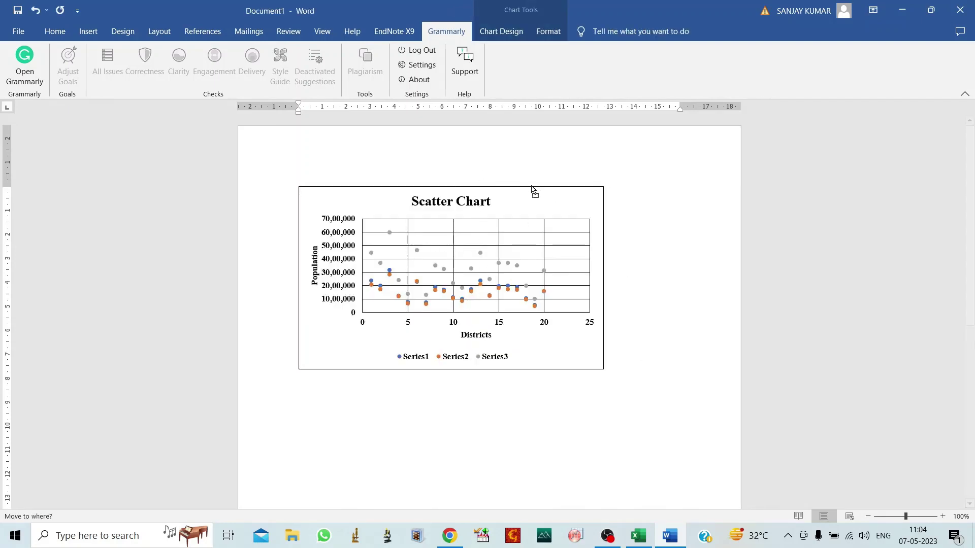
click(538, 193)
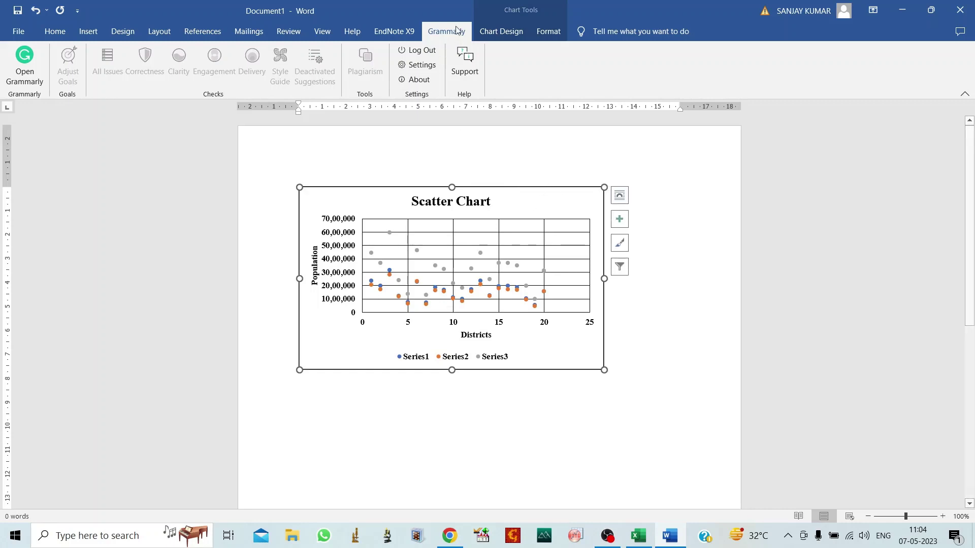
Step: Set the chart's wrapping to In Front of Text and move it slightly lower
click(543, 33)
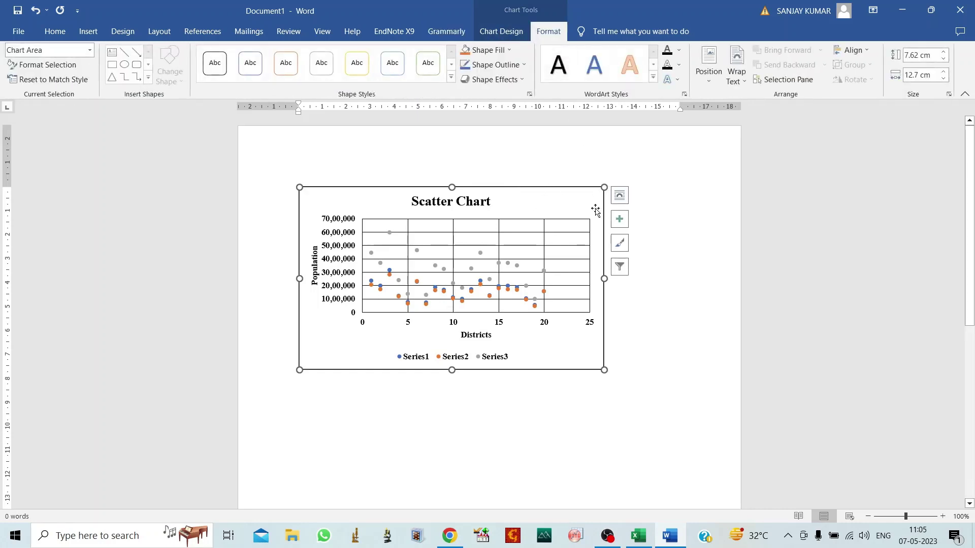
click(747, 80)
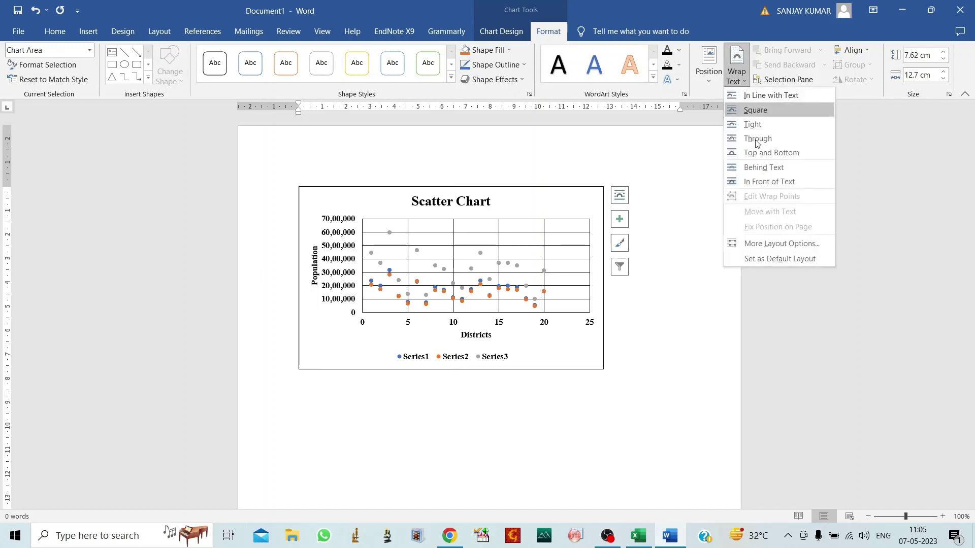
click(769, 181)
mouse_move(528, 189)
mouse_down()
mouse_move(548, 261)
mouse_move(542, 195)
mouse_up()
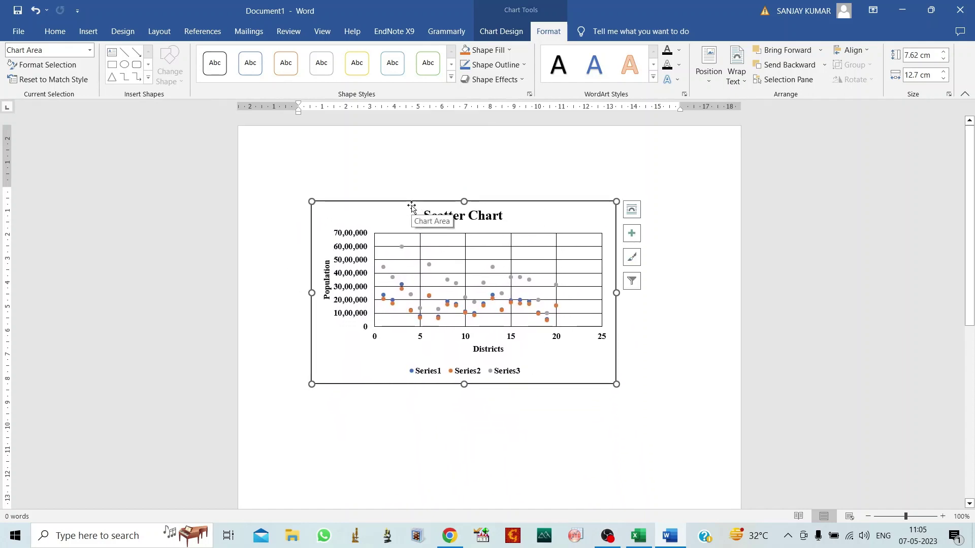
click(631, 233)
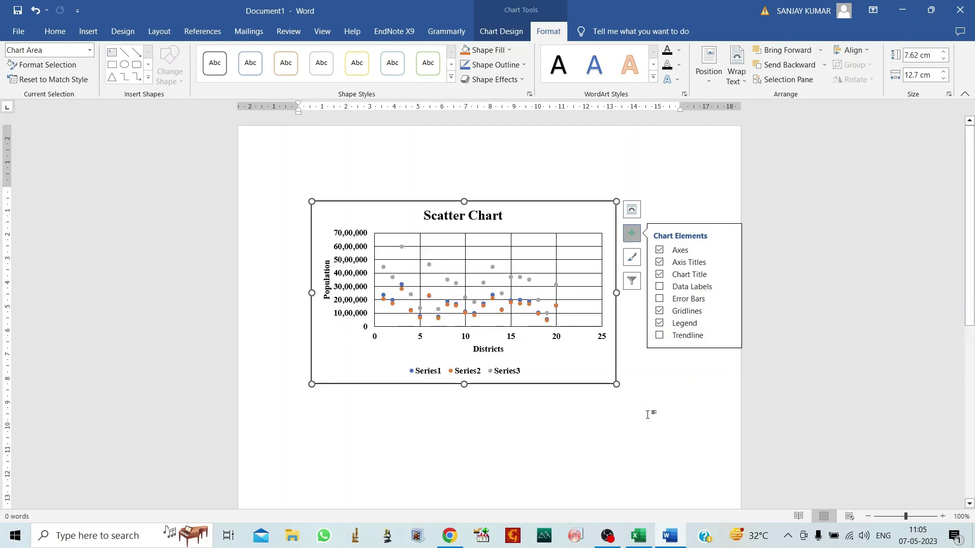
click(639, 435)
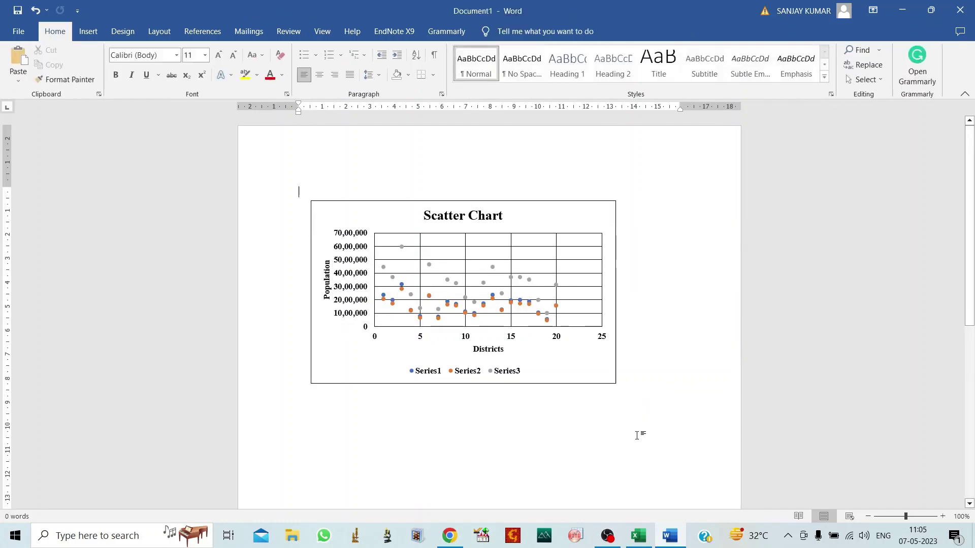
Step: Switch back to the up population workbook in Excel
click(639, 537)
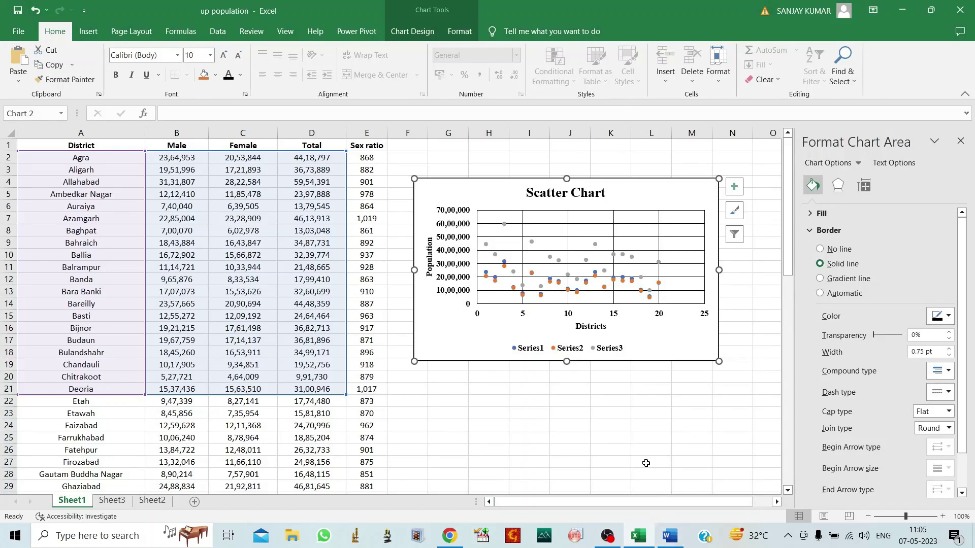